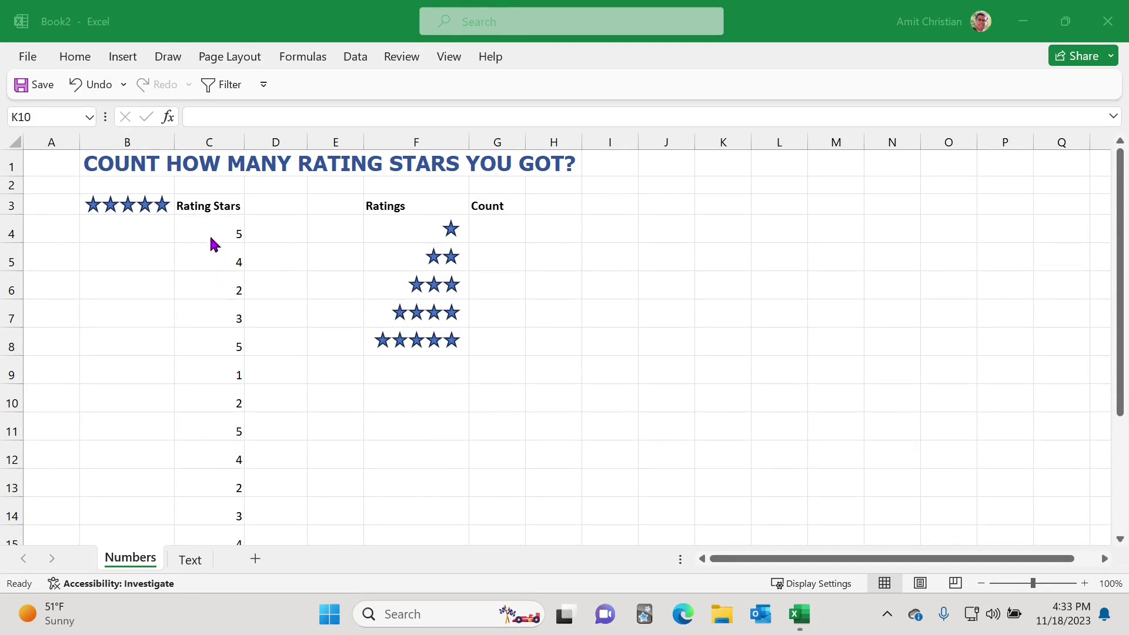
Select the Rating Stars values C4:C20 to check how many there are
scroll(207, 304, down, 4)
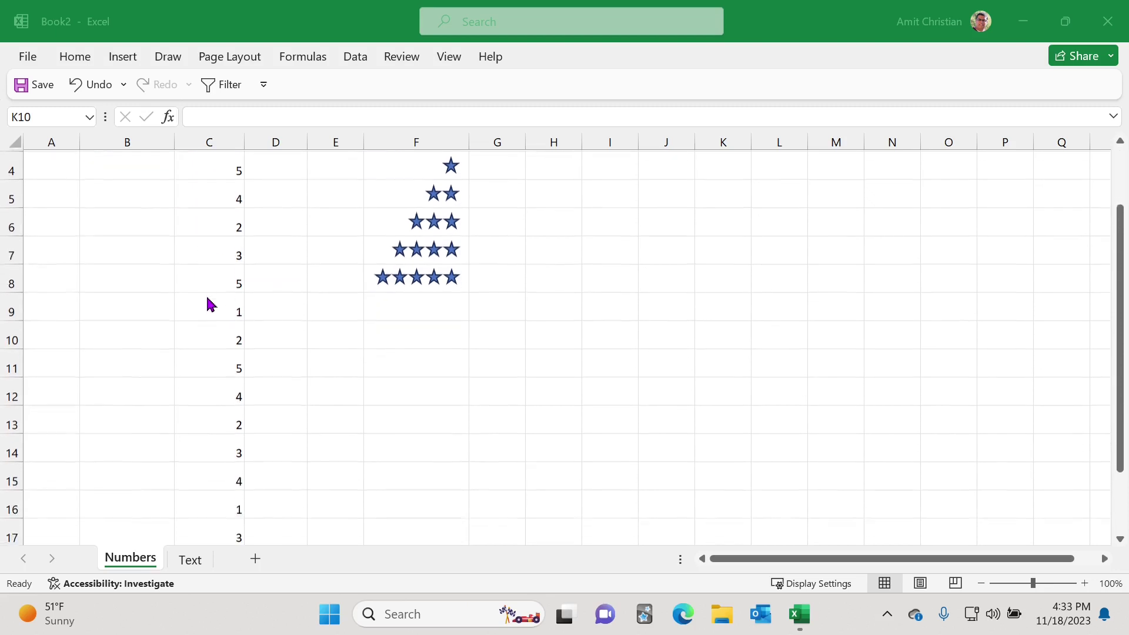
scroll(207, 303, up, 4)
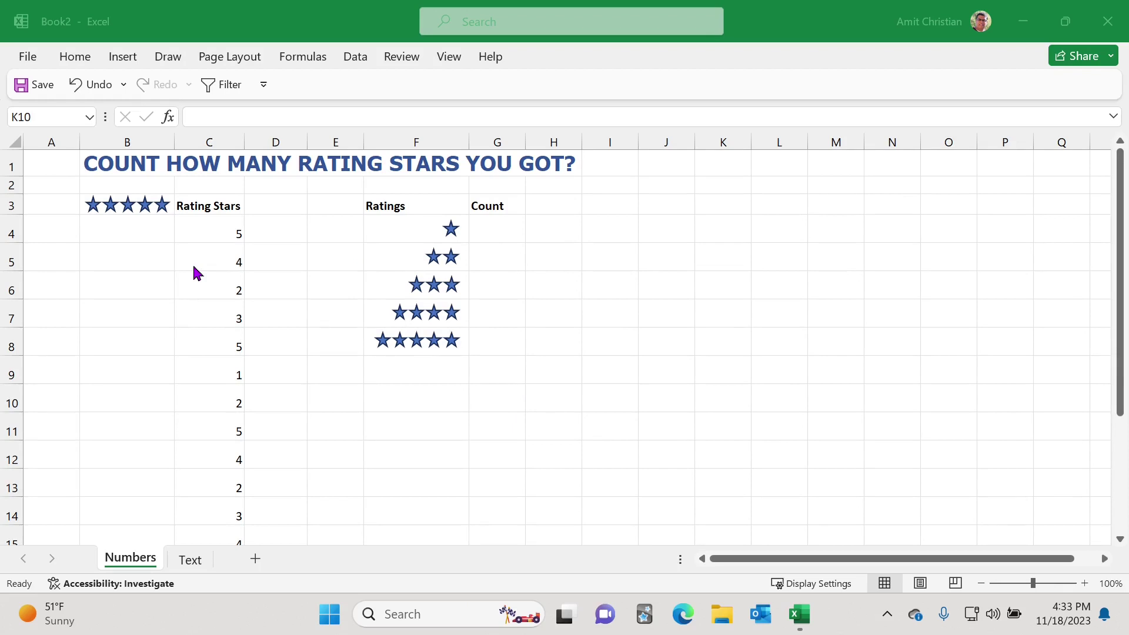
drag(207, 227, 214, 441)
scroll(386, 400, up, 3)
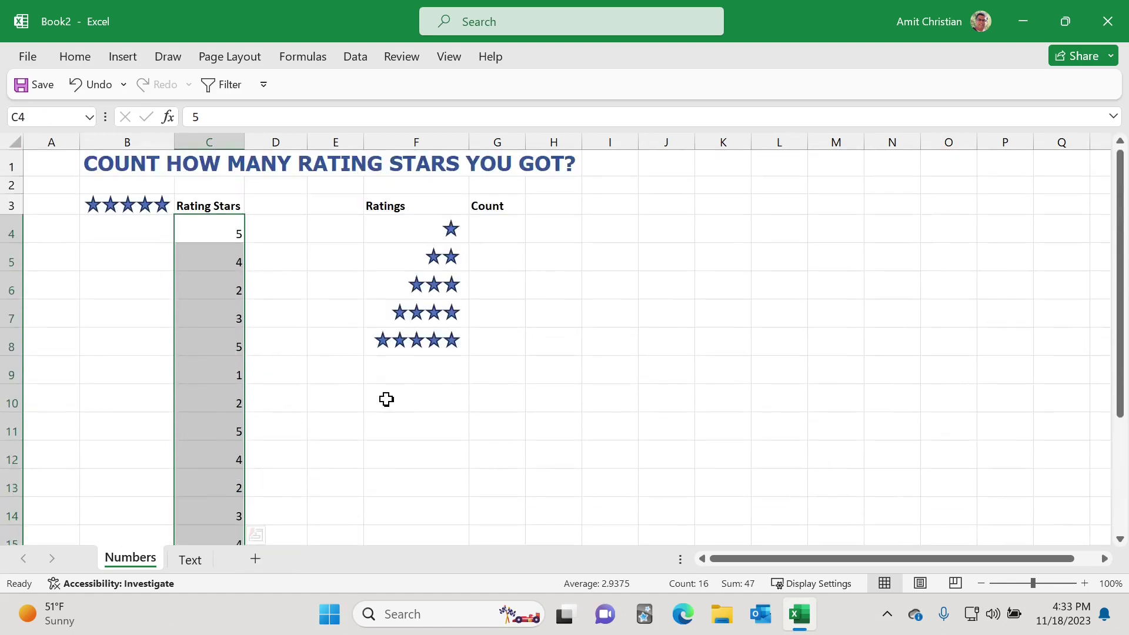
Enter =COUNTIF(C4:C20,1) in G4, returning 3 one-star ratings
click(508, 235)
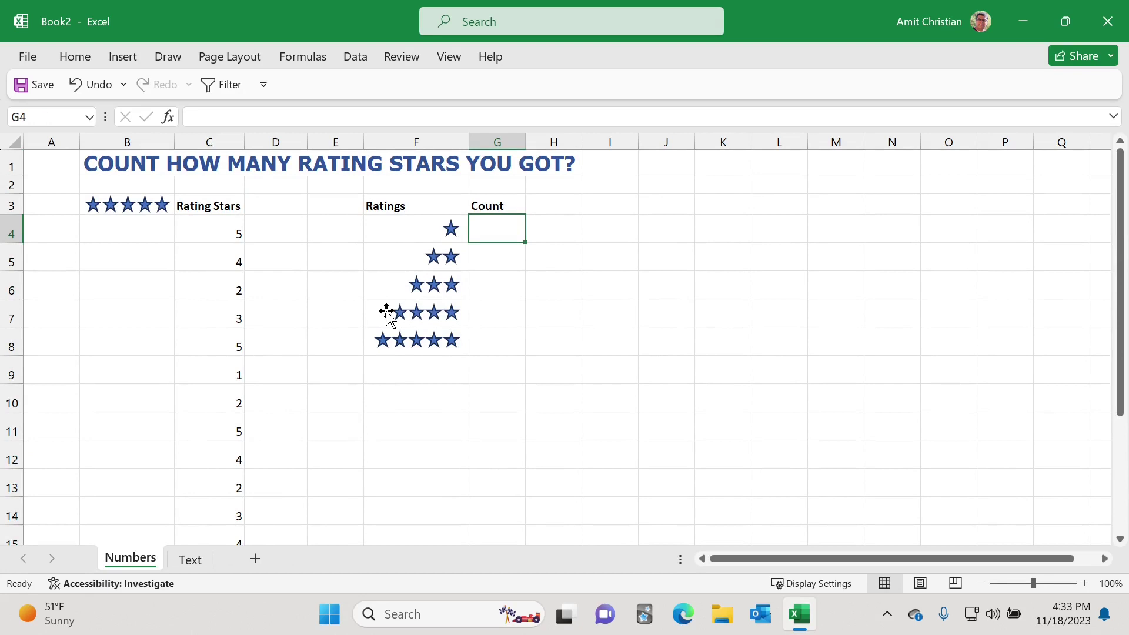
text(=)
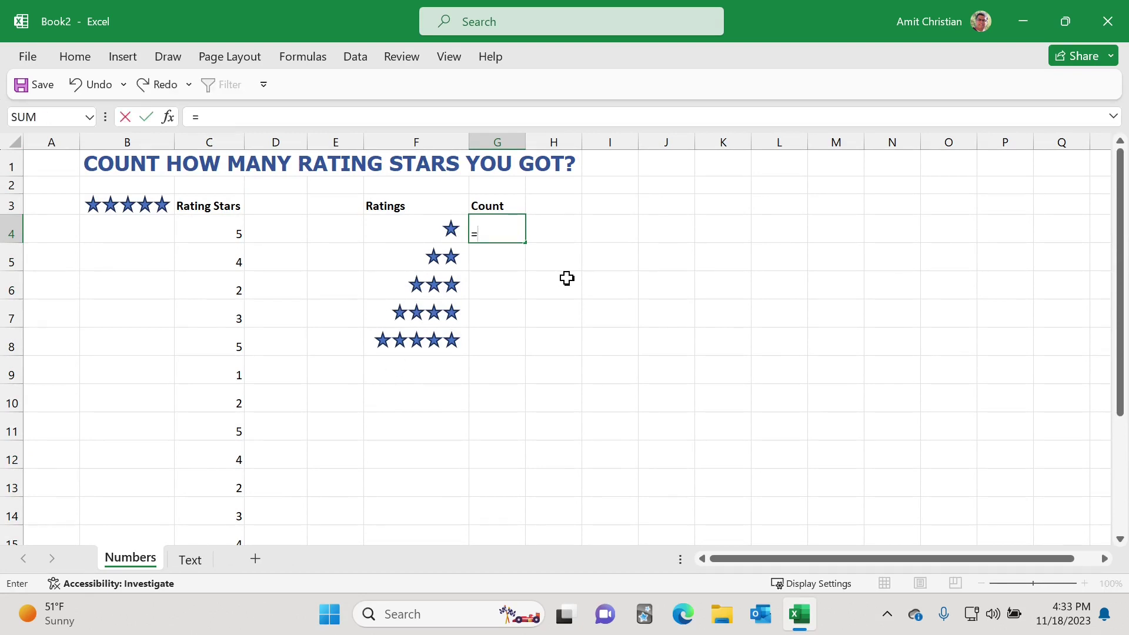
text(coun)
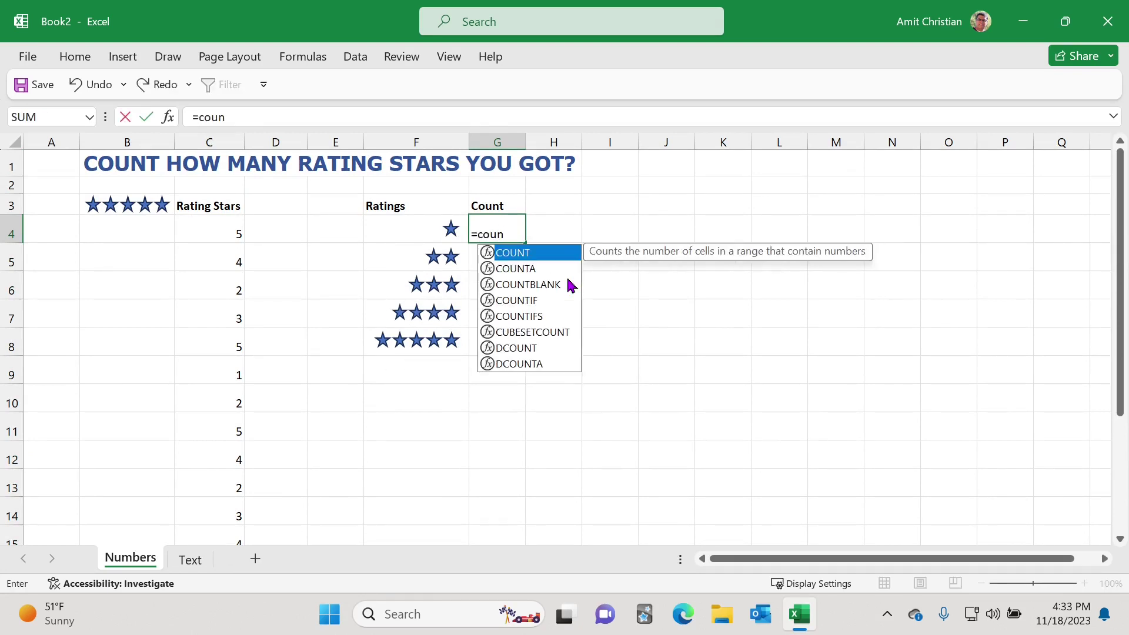
text(tif)
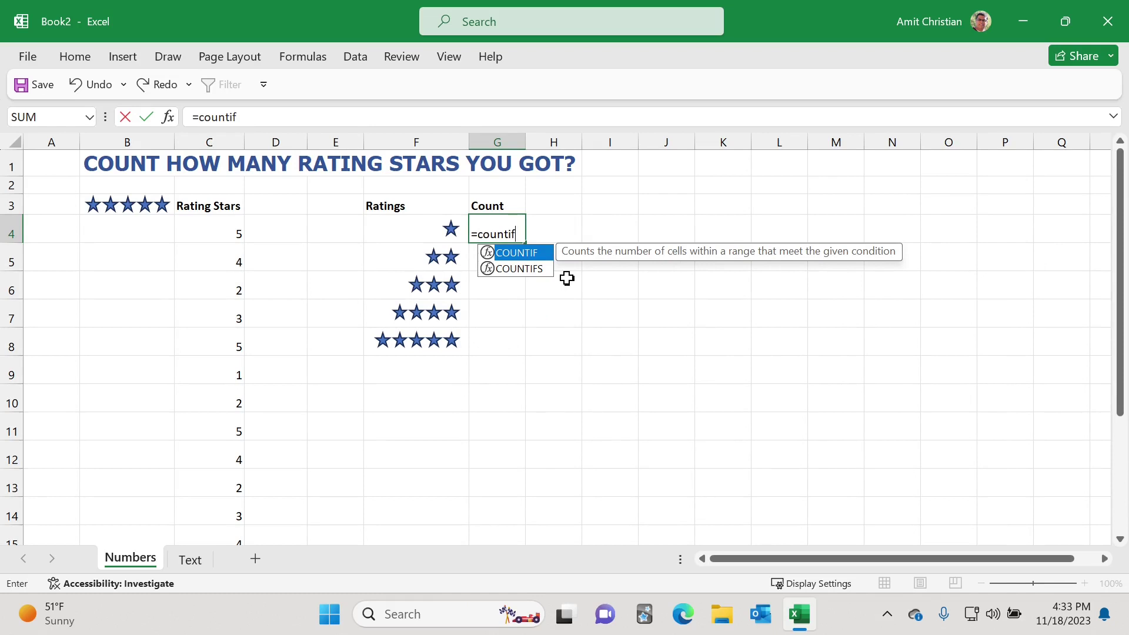
key(Tab)
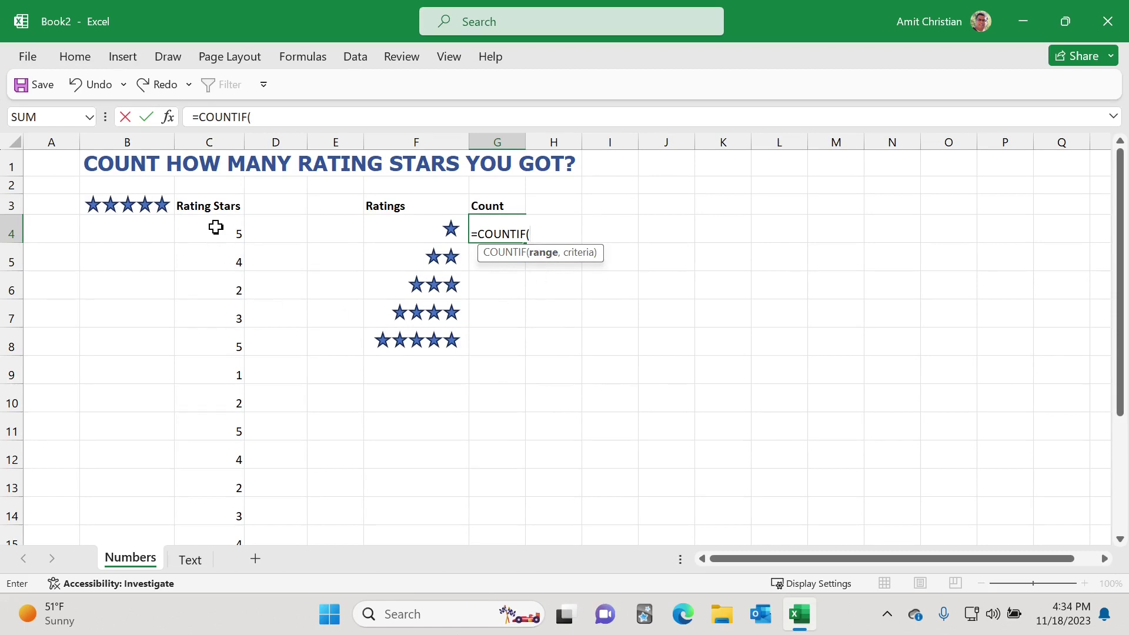
drag(216, 227, 237, 513)
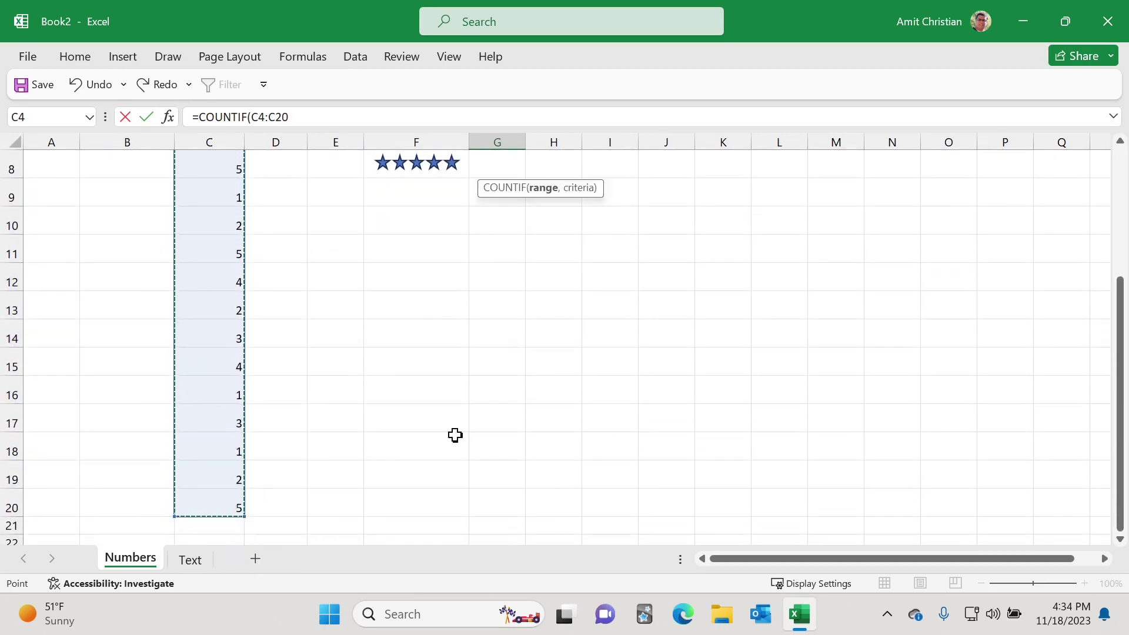
scroll(455, 436, up, 3)
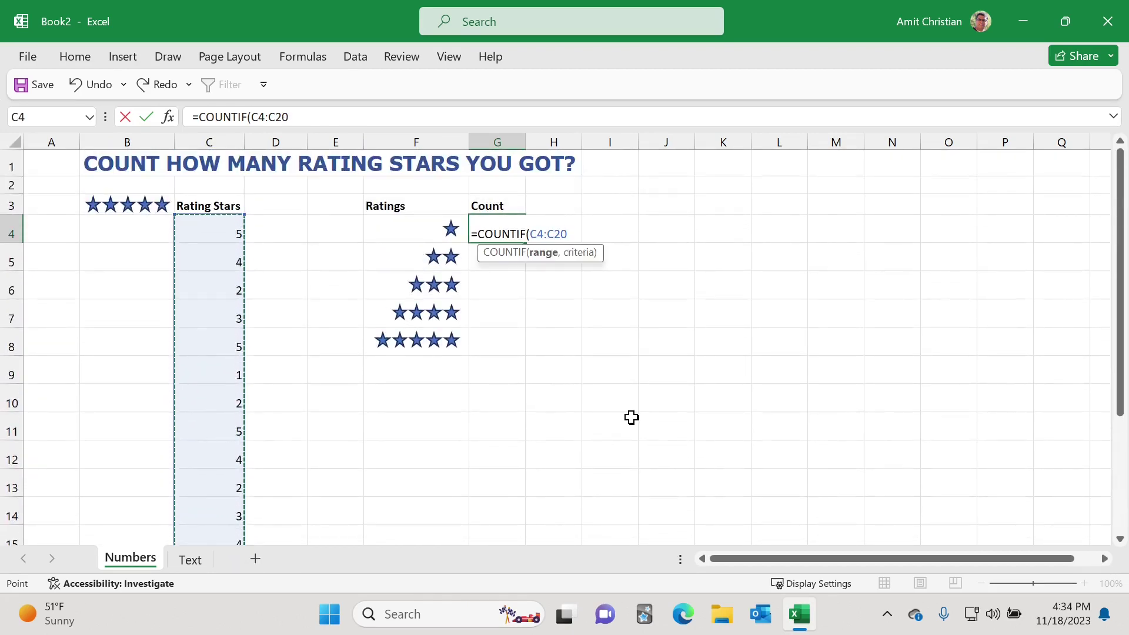
text(,)
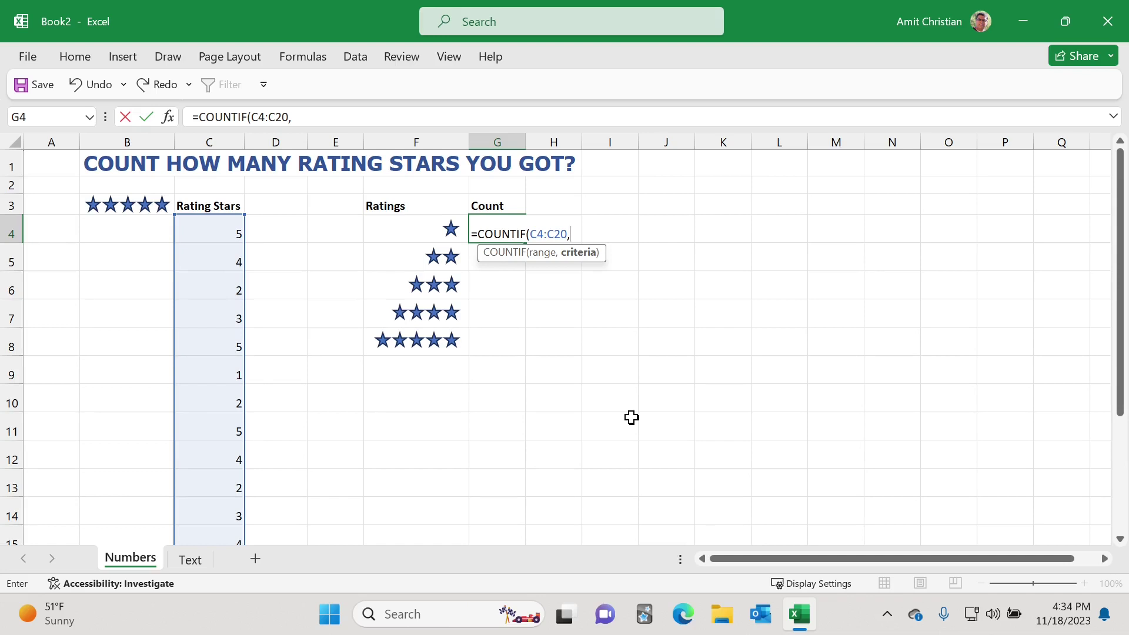
text())
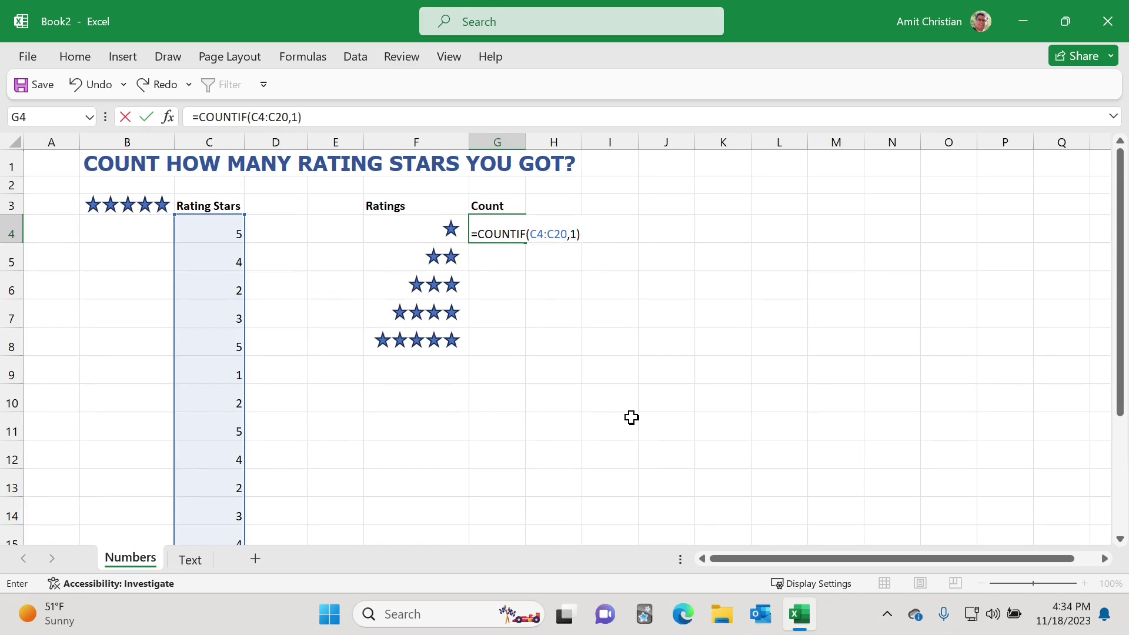
key(Return)
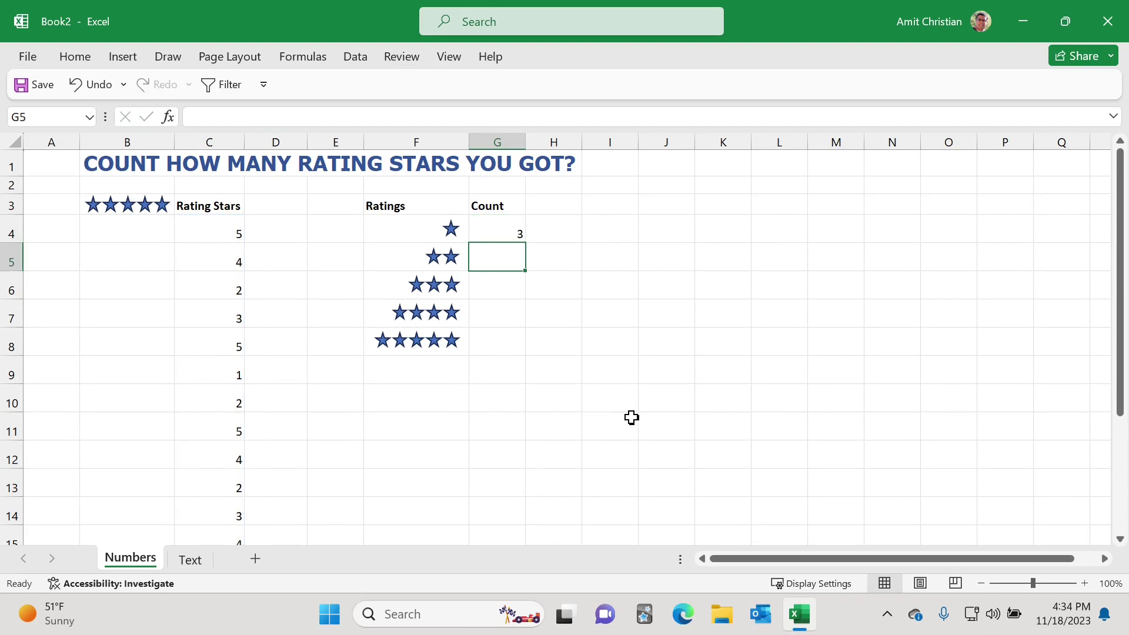
click(499, 230)
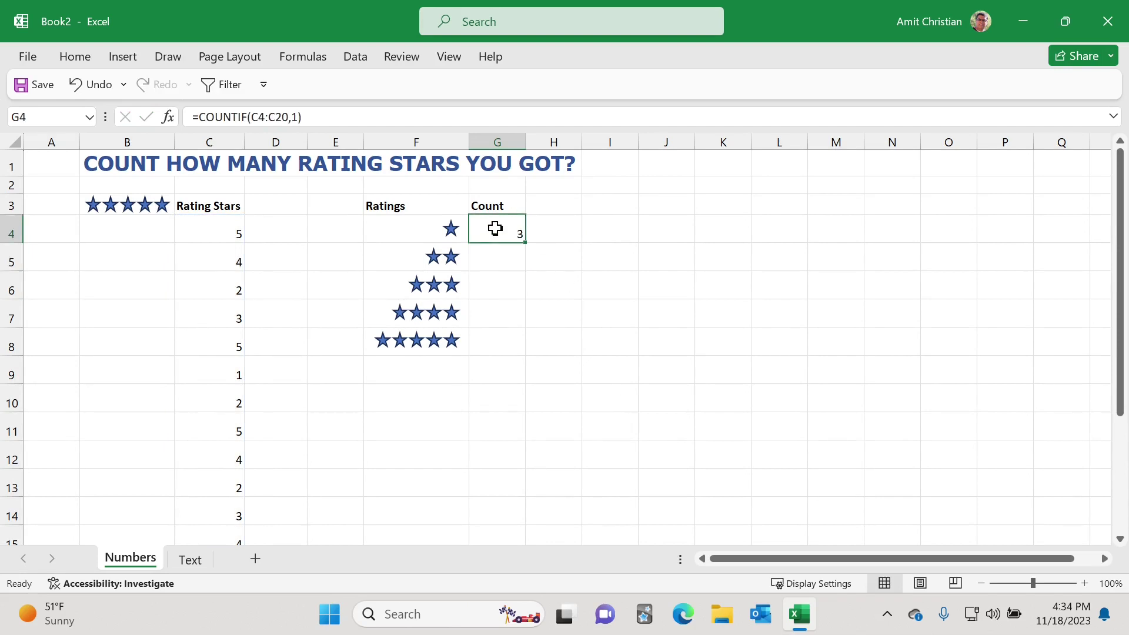
click(214, 374)
scroll(215, 388, down, 3)
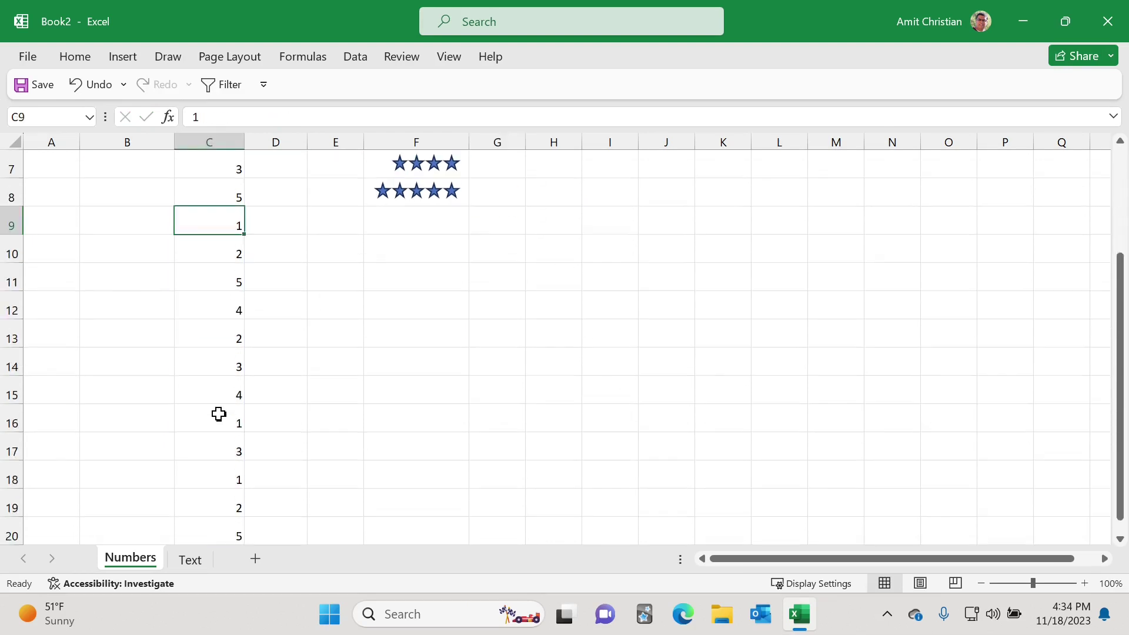
click(210, 339)
click(207, 400)
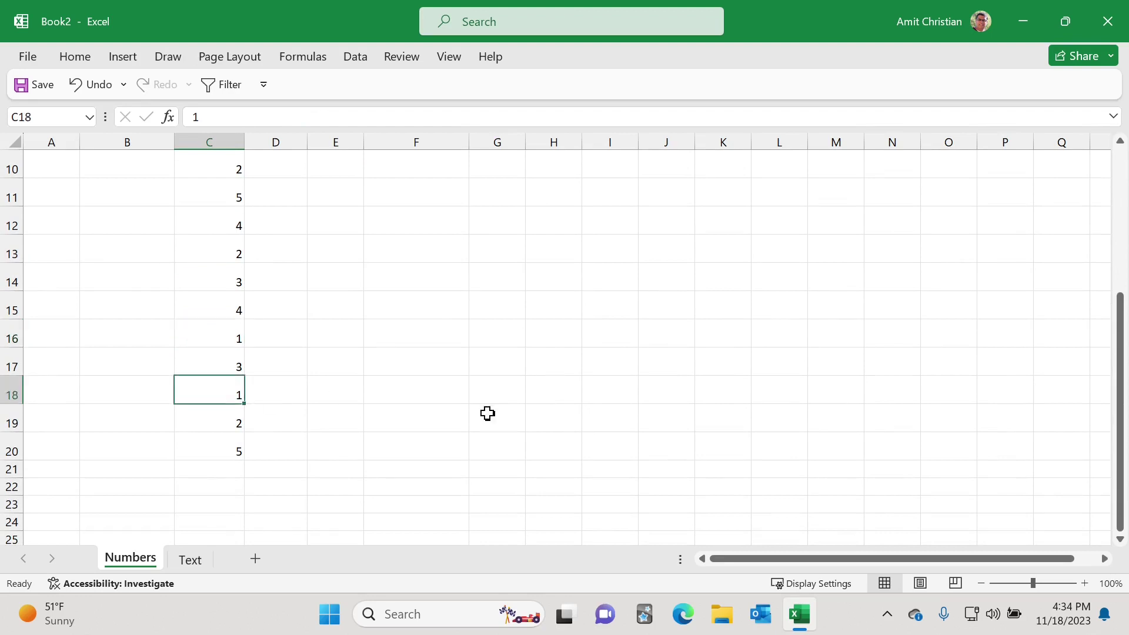
scroll(490, 400, up, 3)
click(507, 254)
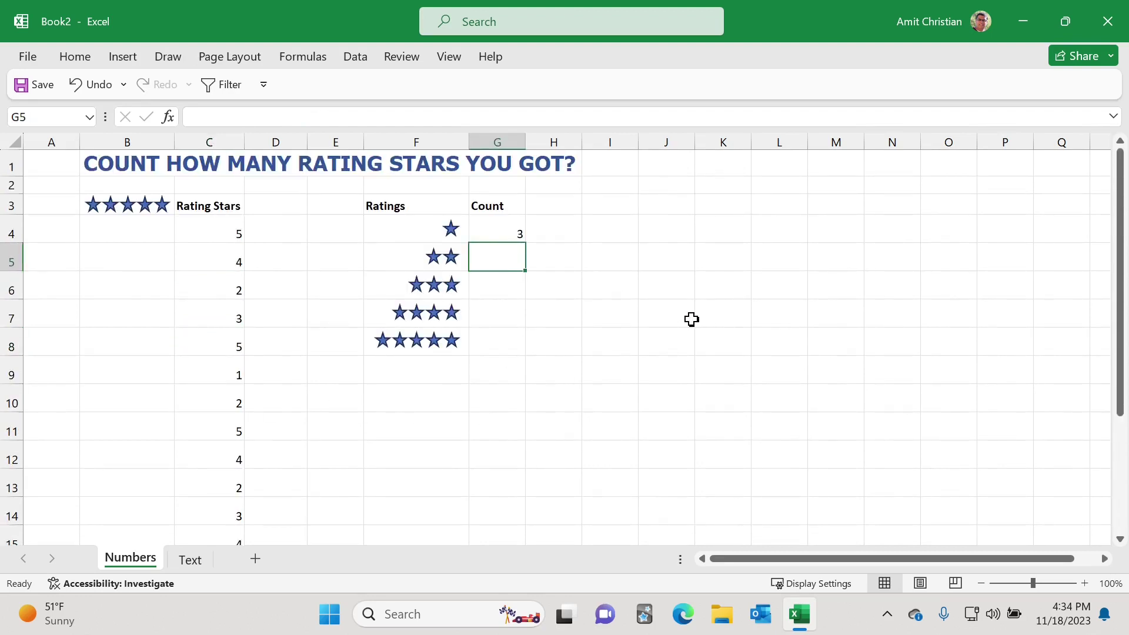
Enter =COUNTIF(C4:C20, 2) in G5 so it shows 4 two-star ratings
text(=)
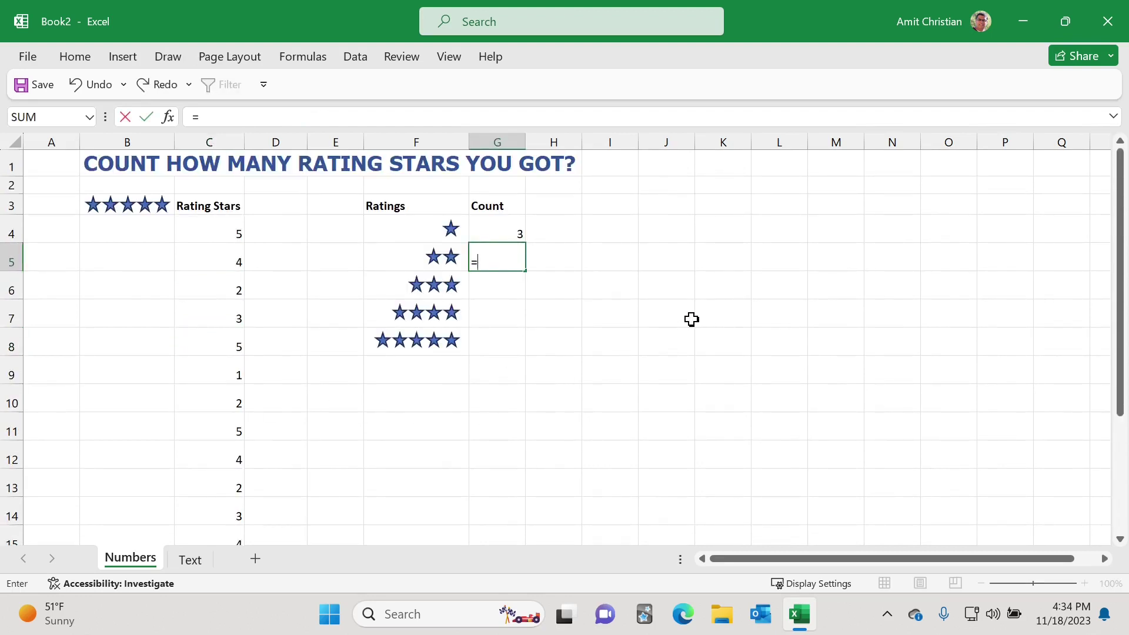
text(countif()
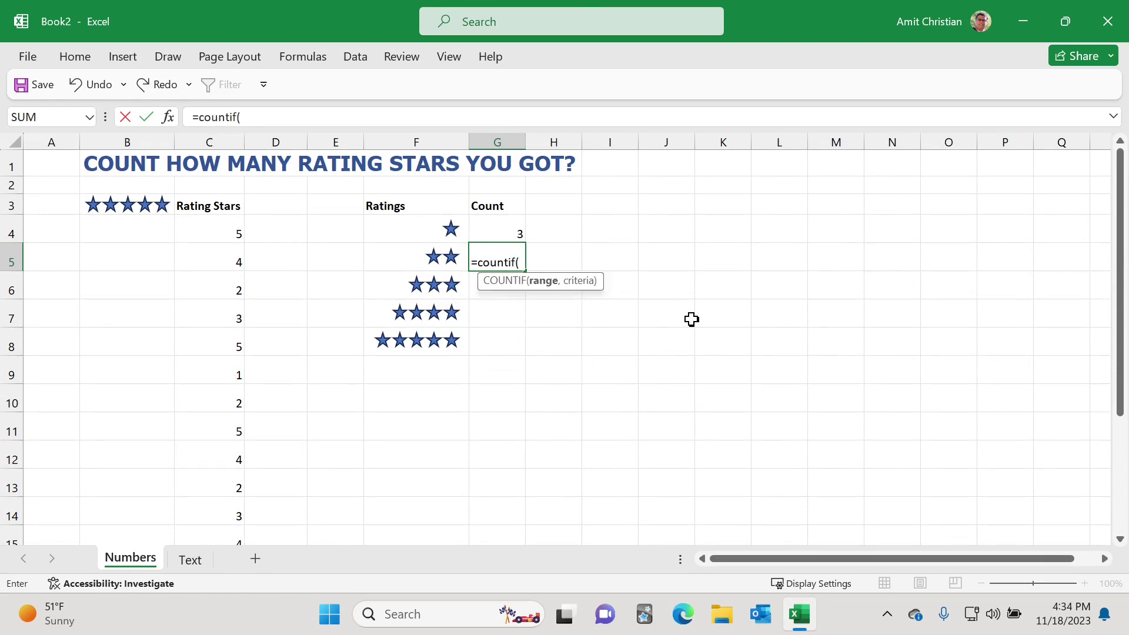
drag(223, 234, 222, 478)
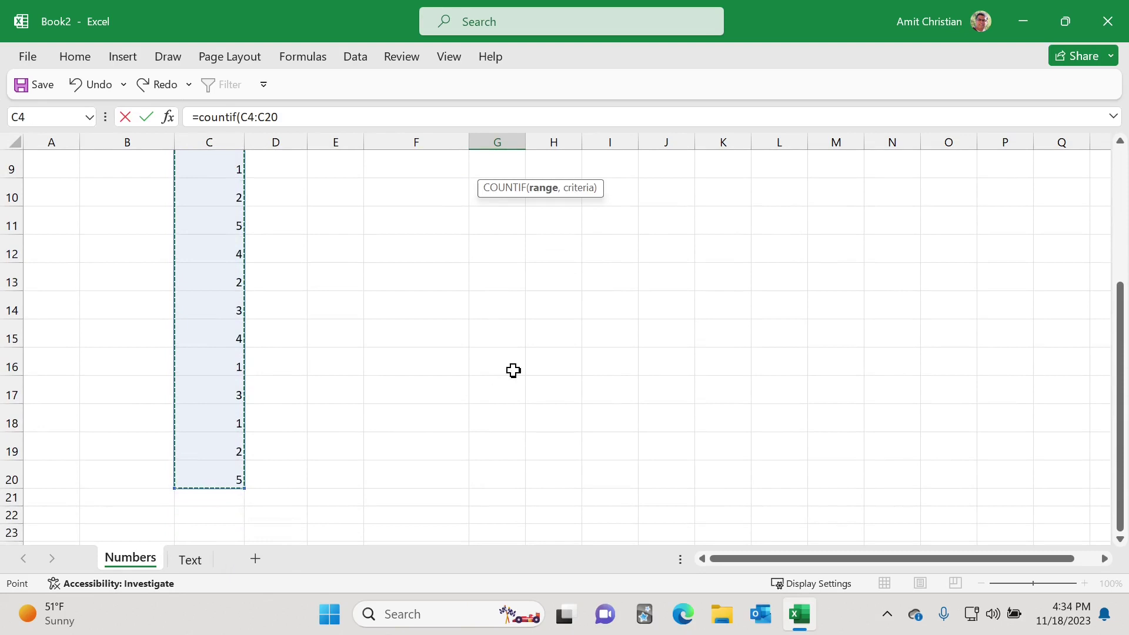
scroll(514, 370, up, 3)
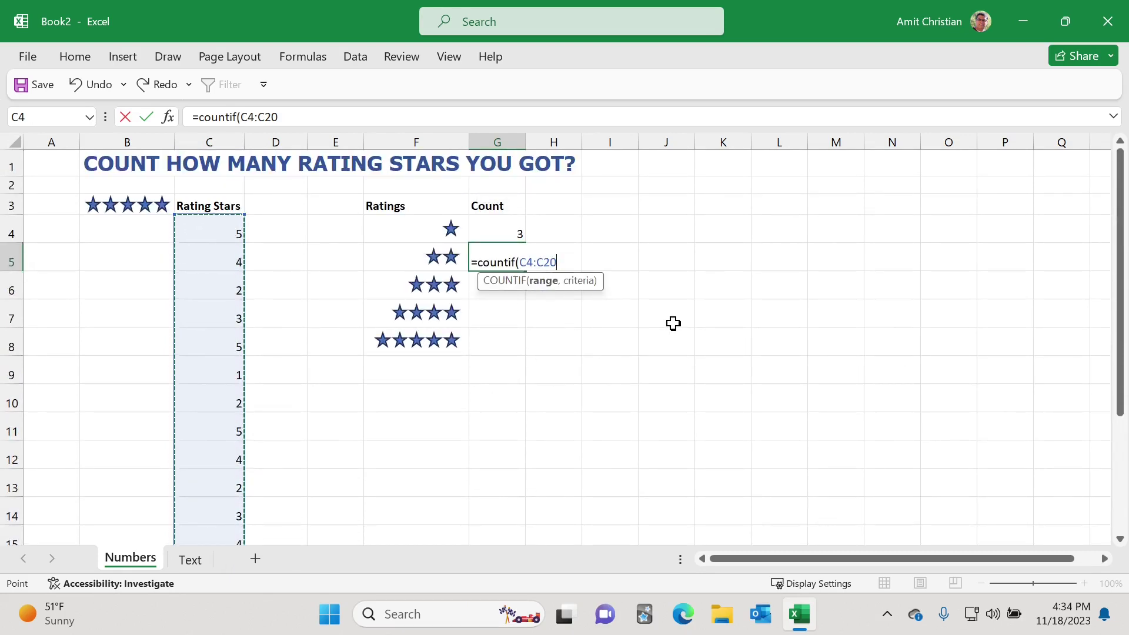
text(, 2))
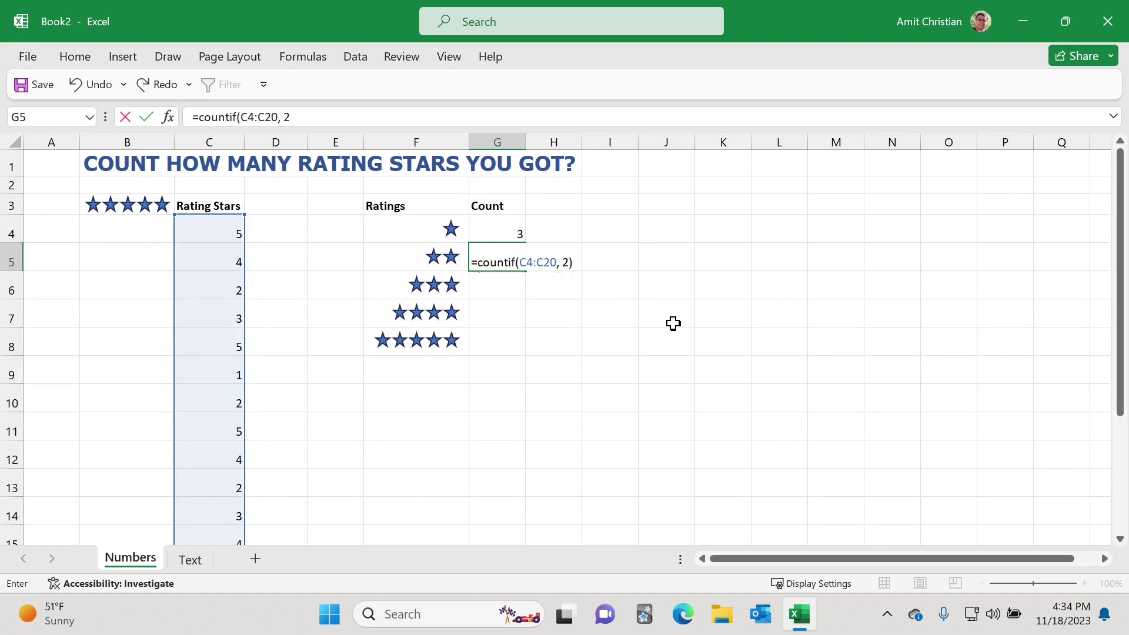
key(Return)
click(504, 255)
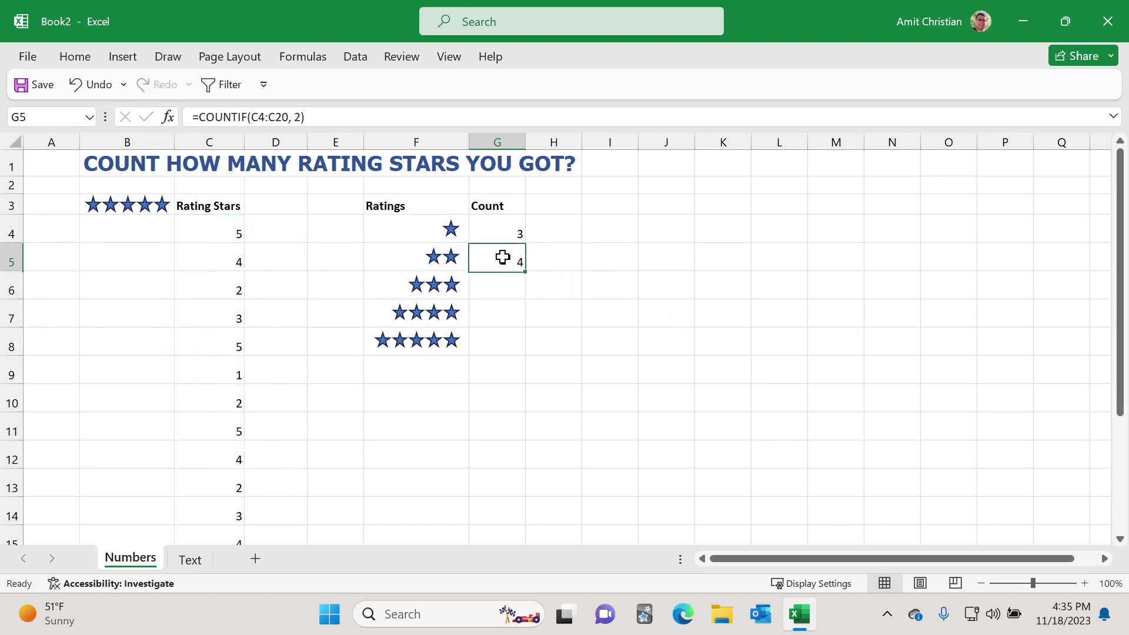
Copy the G5 formula into G6:G8 and change G6's criterion to 3
key(ctrl+c)
drag(511, 288, 501, 338)
key(ctrl+v)
click(514, 286)
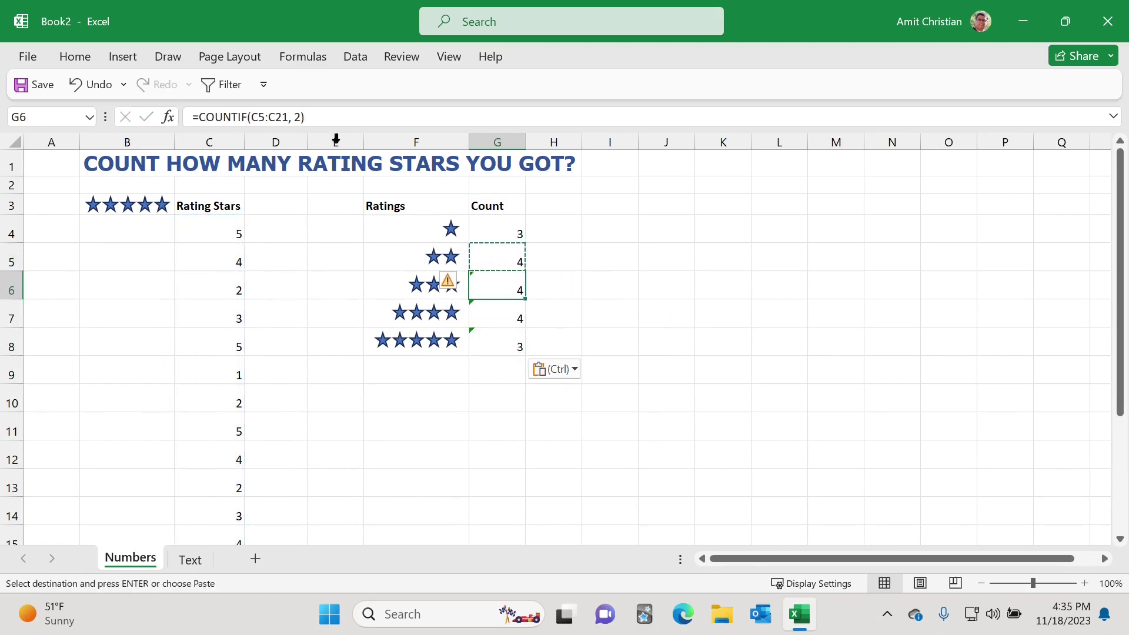
click(300, 118)
key(BackSpace)
text(3)
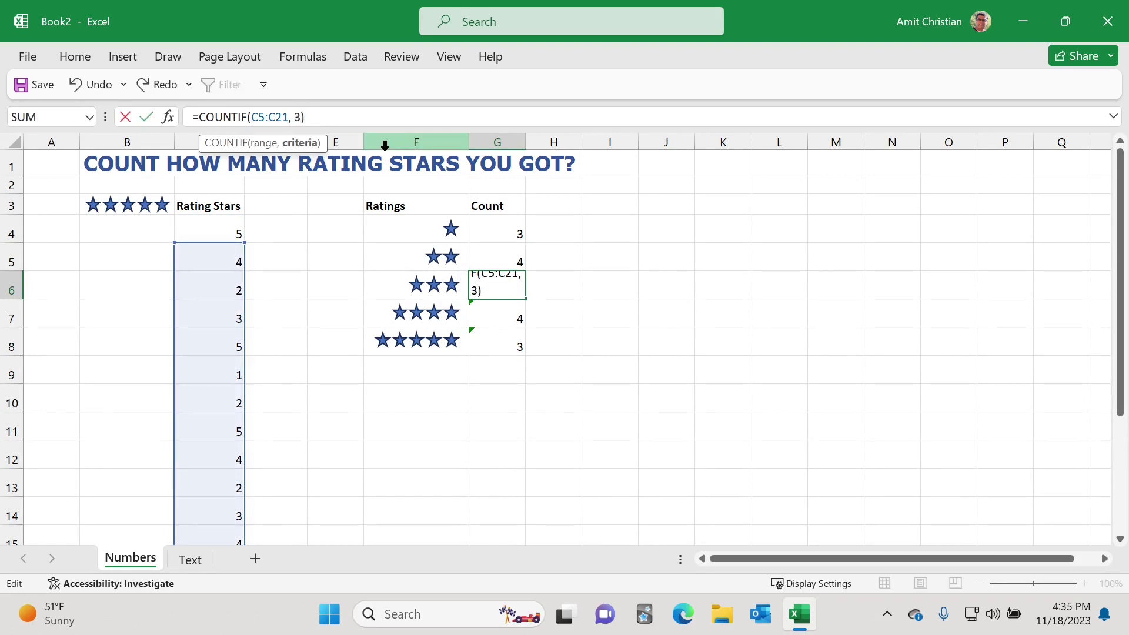
key(Return)
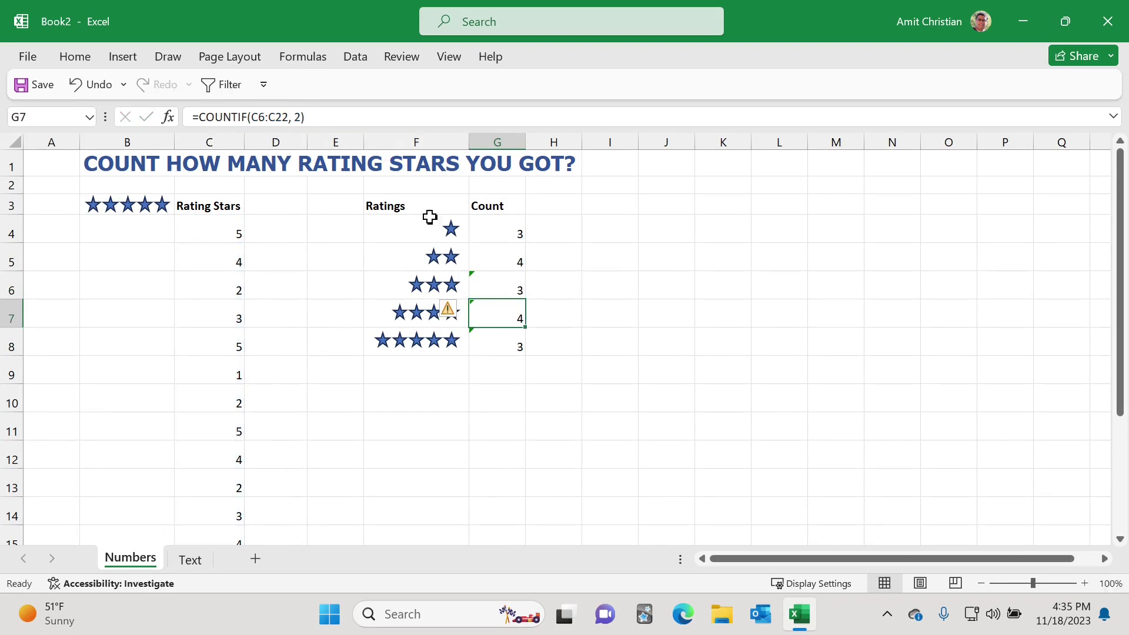
Change the COUNTIF criteria in G7 and G8 to 4 and 5
click(297, 117)
key(BackSpace)
text(4)
key(Return)
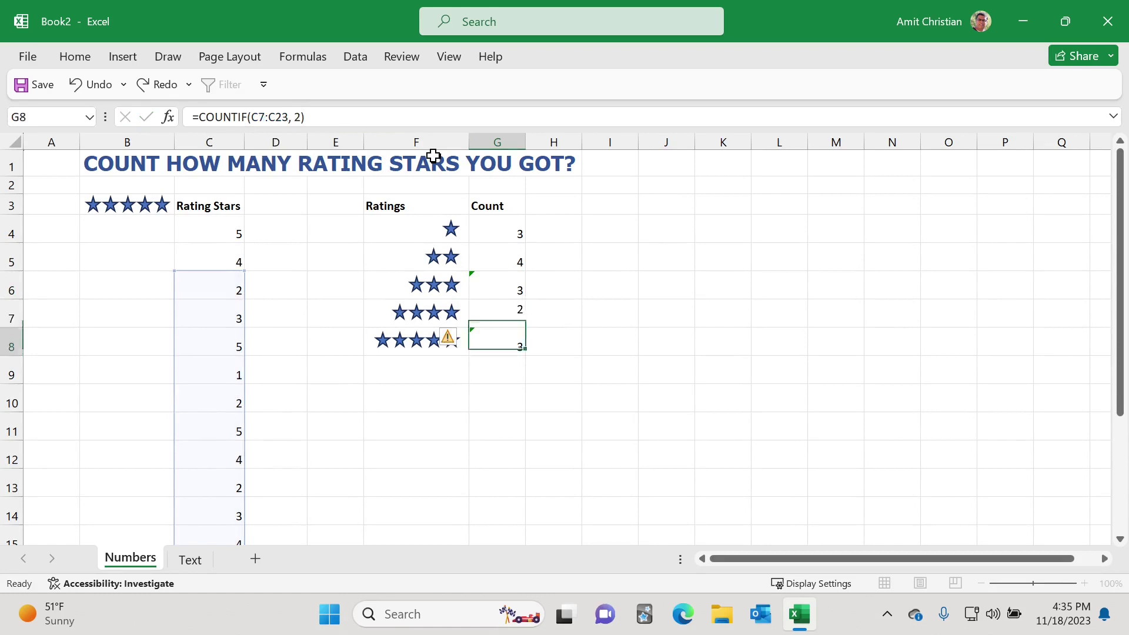
click(295, 118)
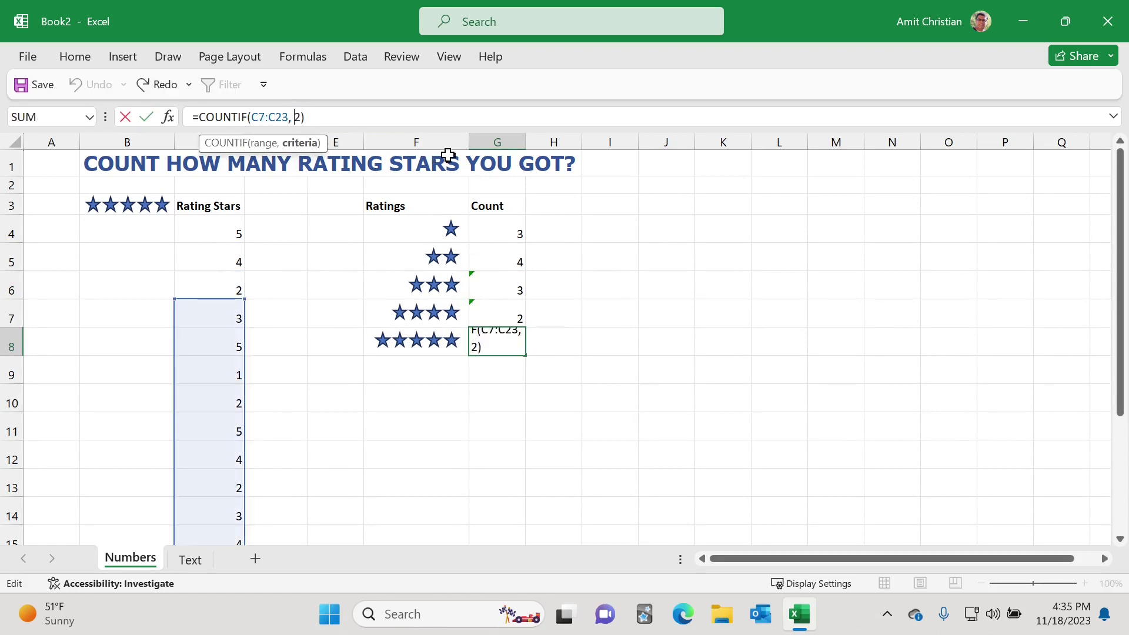
key(BackSpace)
key(Return)
click(766, 343)
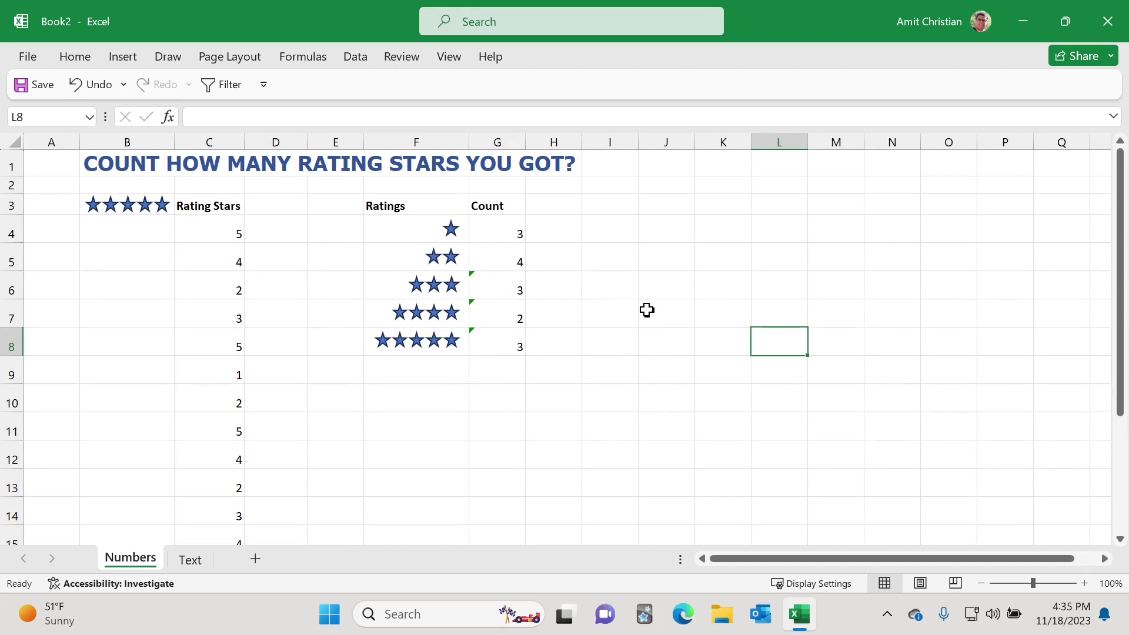
Move the Count heading from G3 to H3 and clear the old counts in G4:G8
click(497, 207)
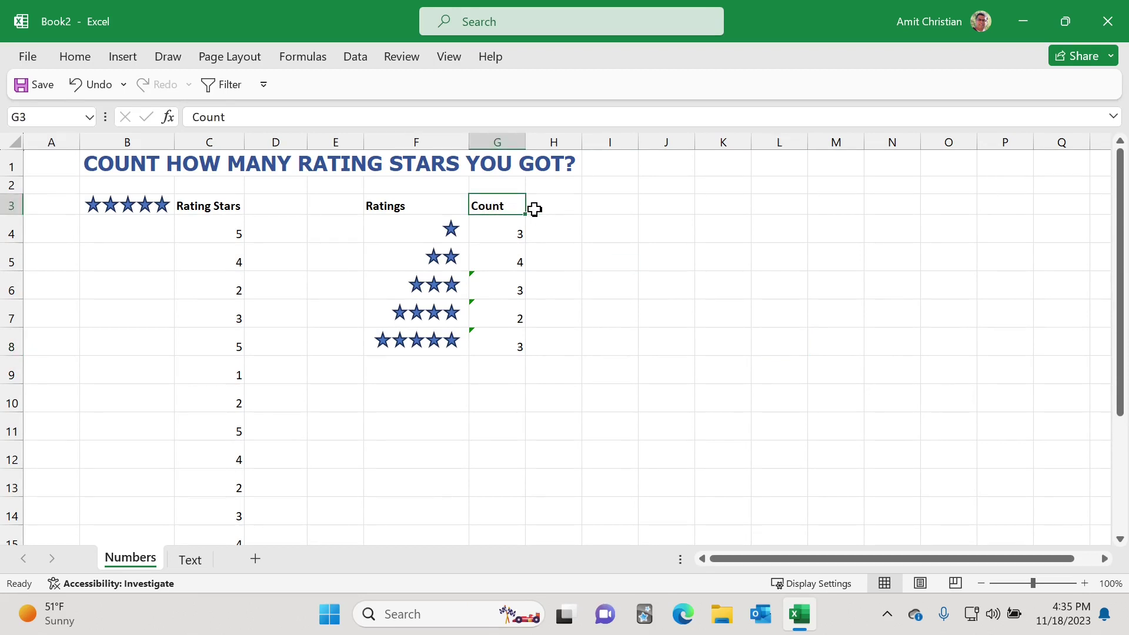
drag(499, 212, 507, 339)
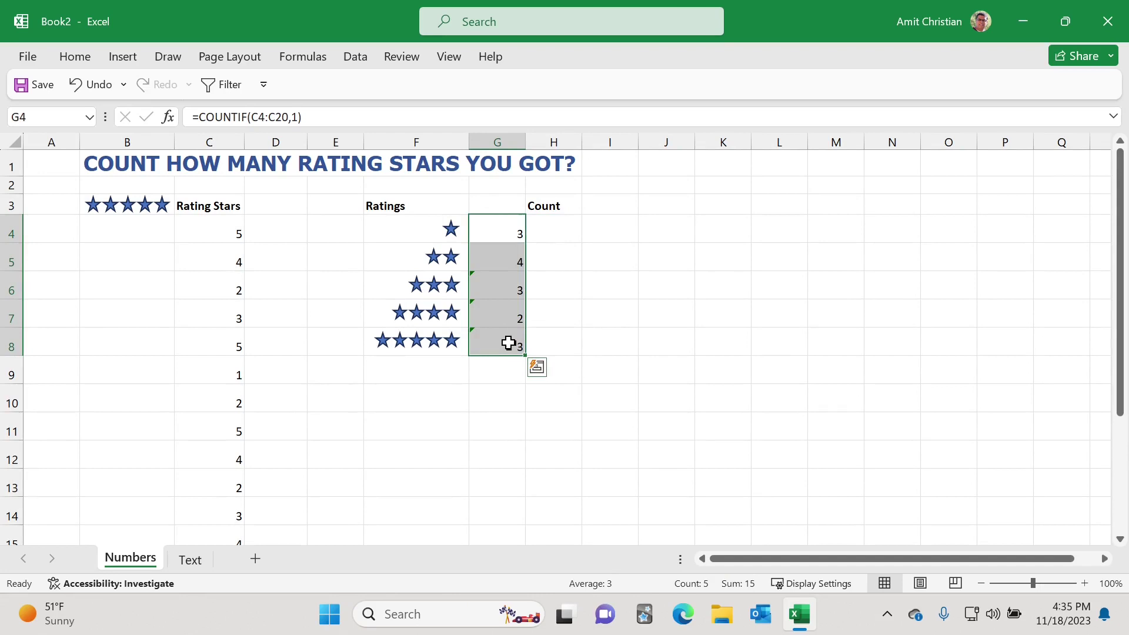
key(Delete)
Enter the rating numbers 1, 2, 3, 4 and 5 down G4:G8
text(`)
text(1)
key(Return)
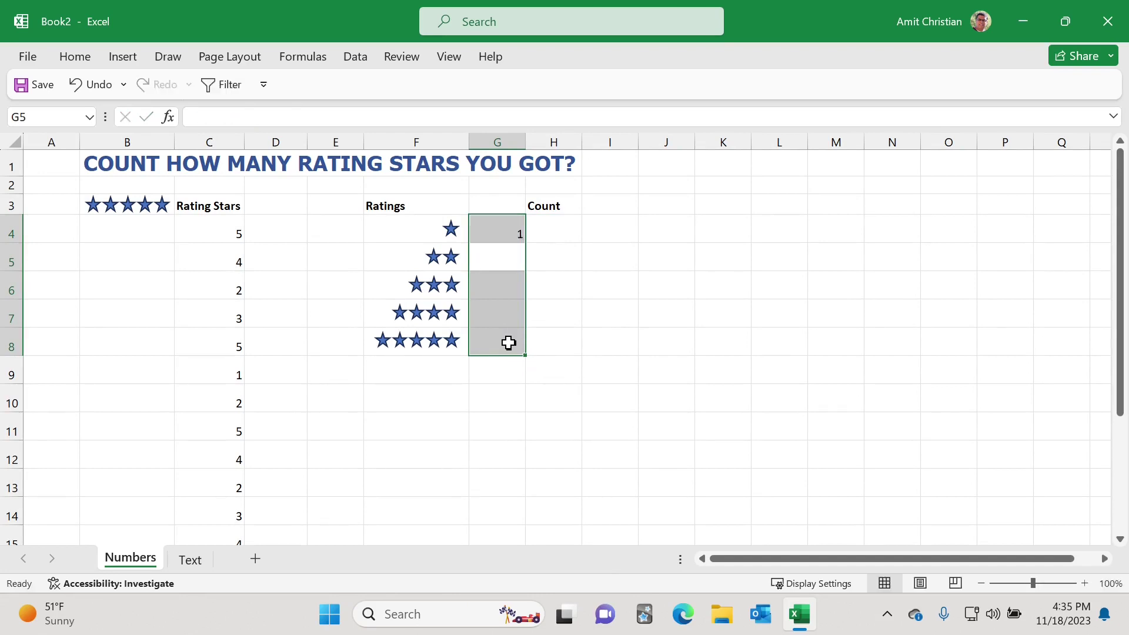
text(2)
key(Return)
text(3)
key(Return)
text(4)
key(Return)
text(5)
key(Return)
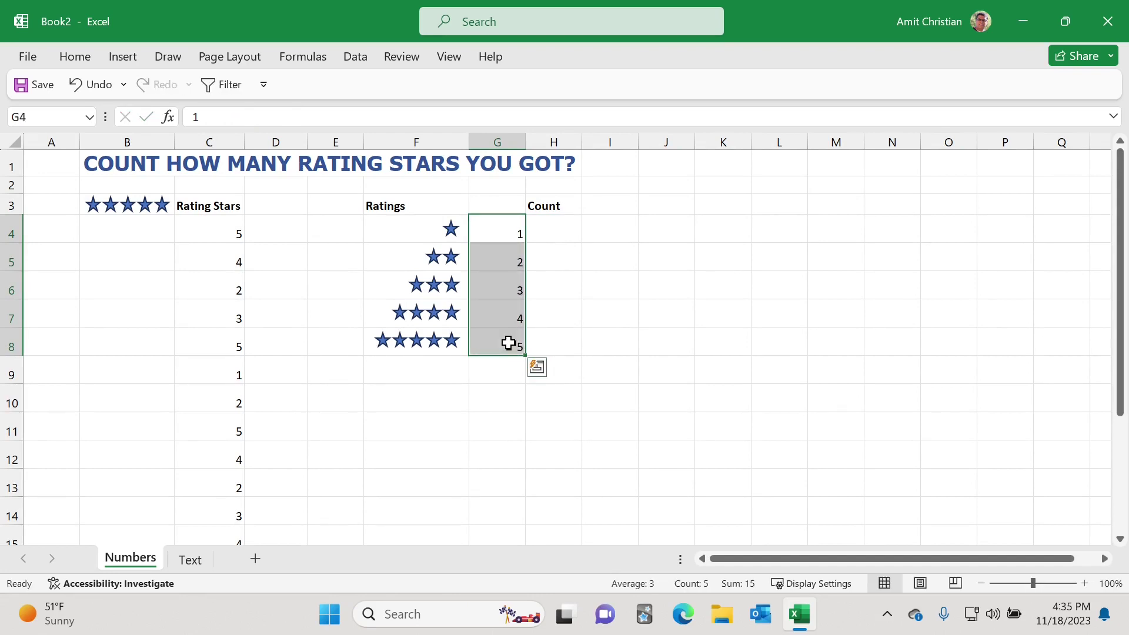
Enter =COUNTIF(C4:C20,G4) in H4 to count ratings matching G4
click(557, 226)
text(=countif)
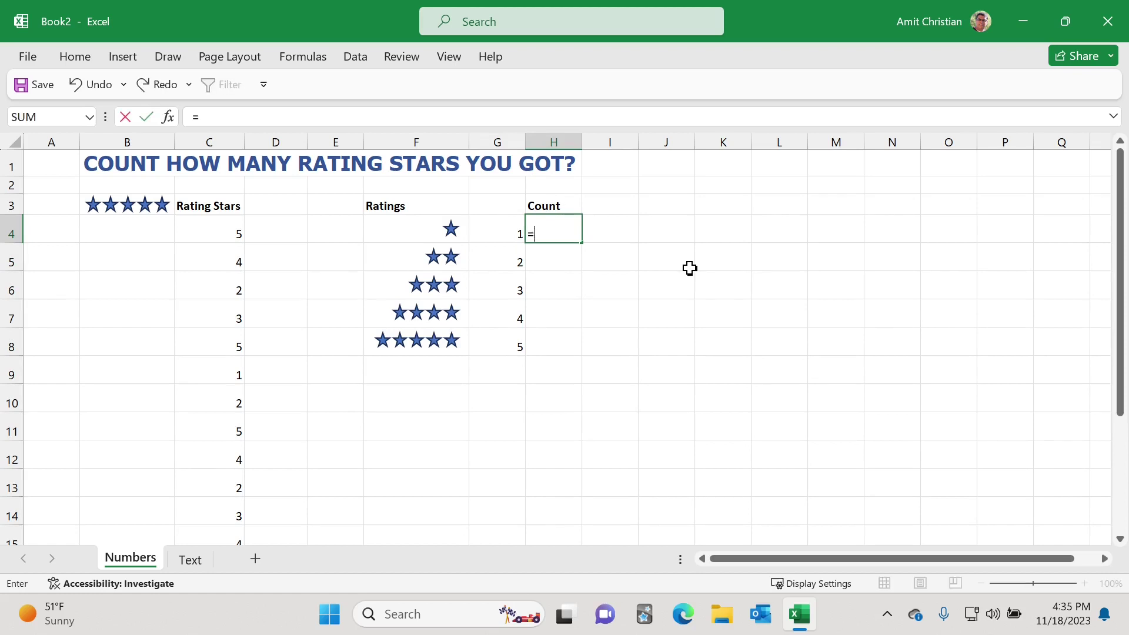
key(Tab)
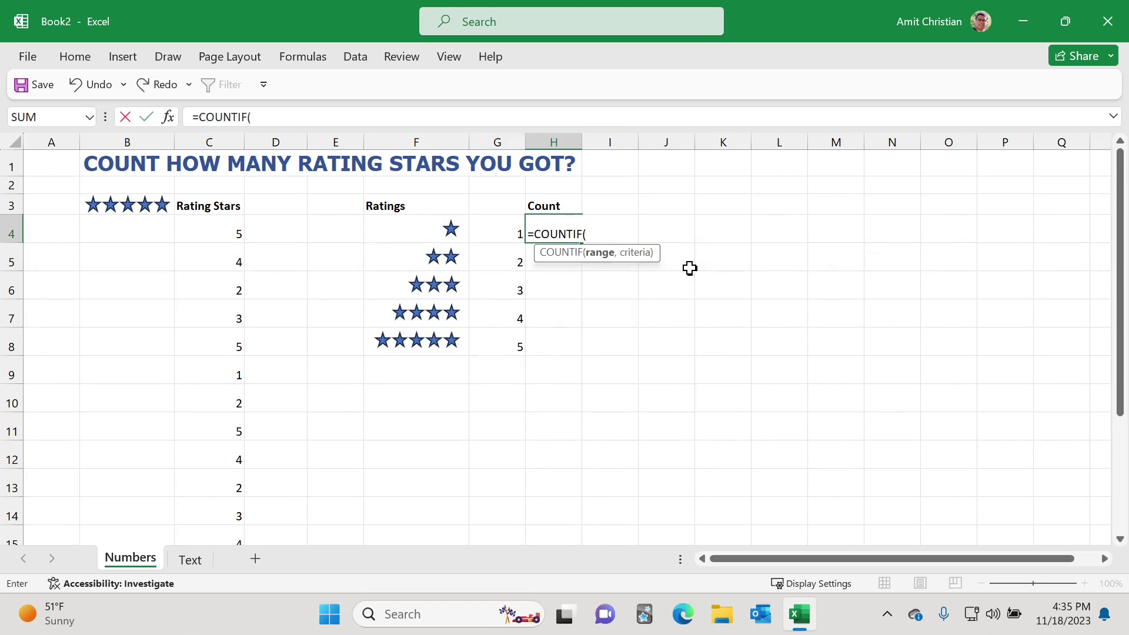
drag(204, 241, 229, 509)
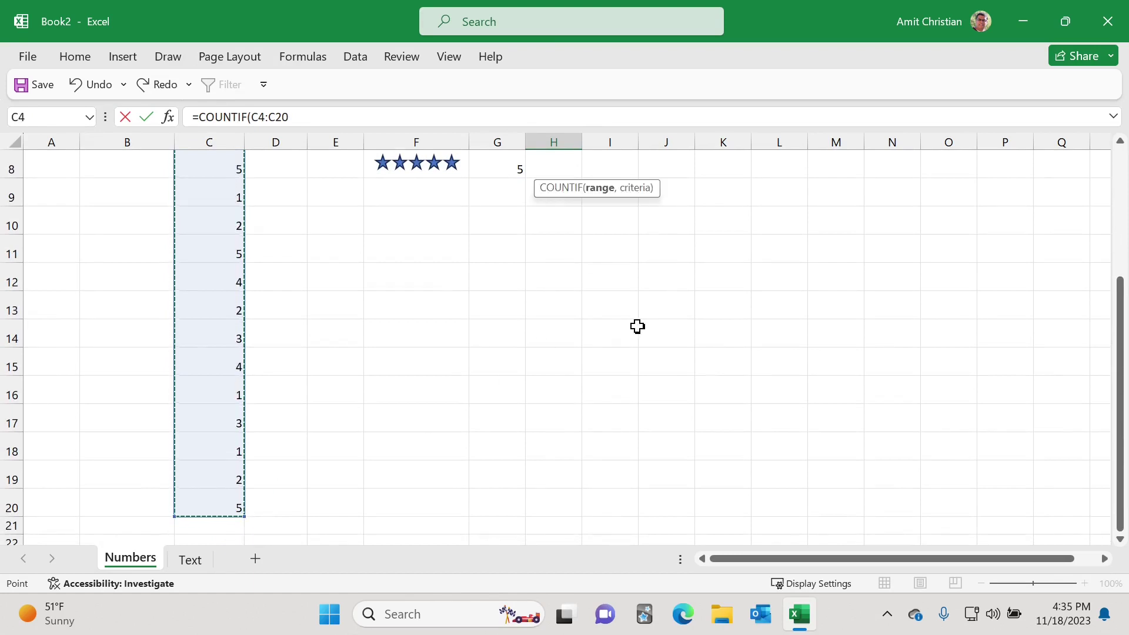
text(,)
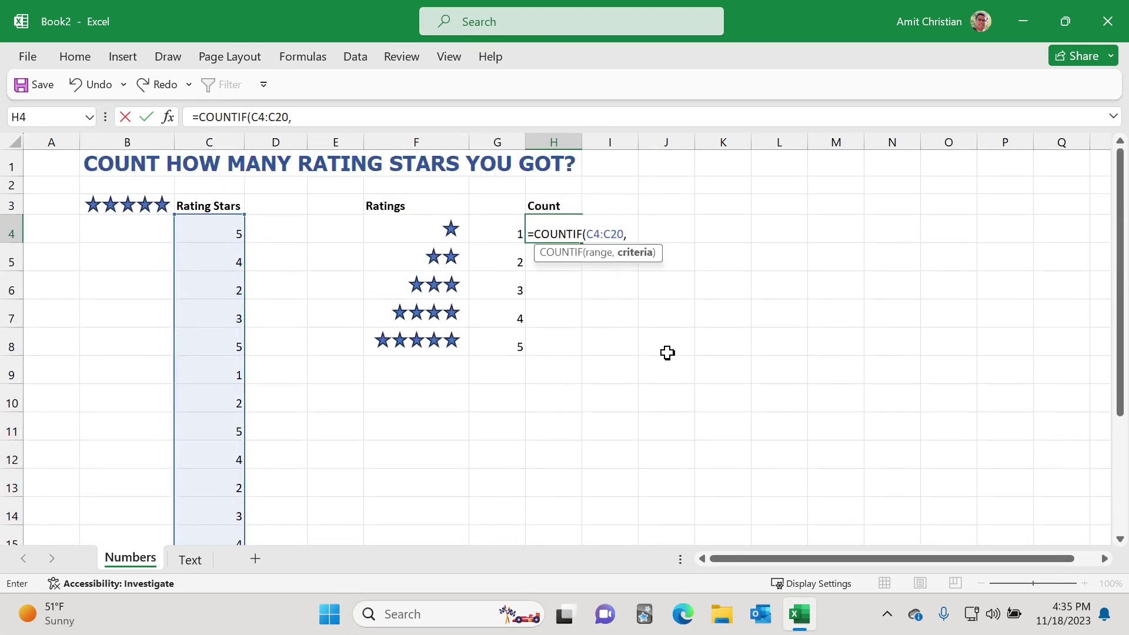
click(488, 228)
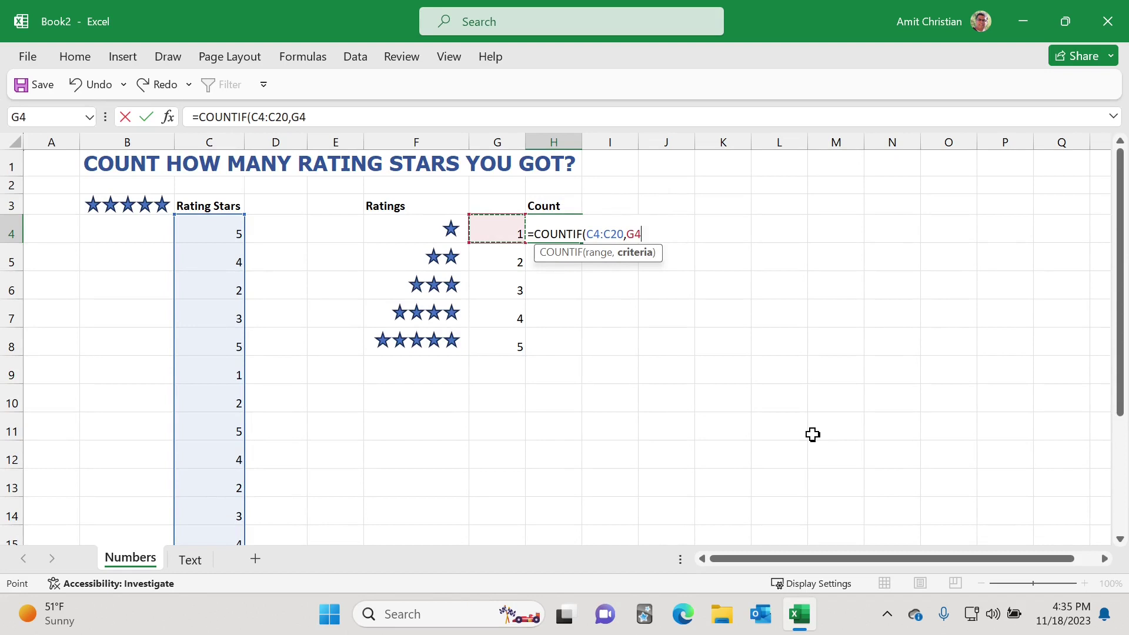
text())
key(Return)
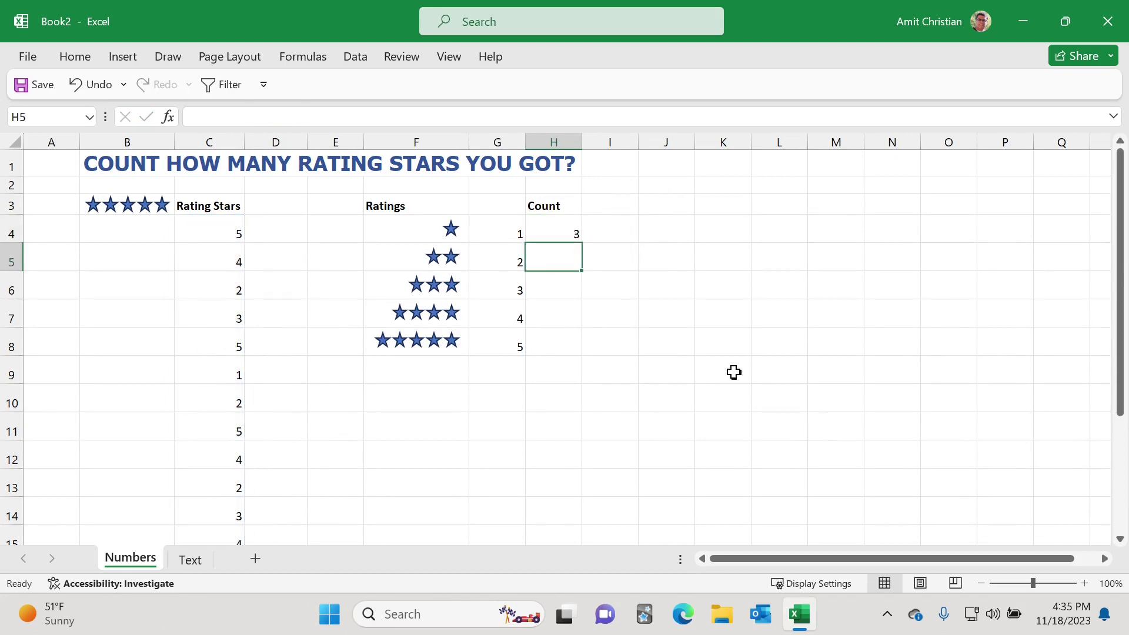
Fill the H4 formula down to H8, giving 3, 4, 3, 2 and 3
click(562, 232)
drag(583, 243, 584, 354)
click(747, 392)
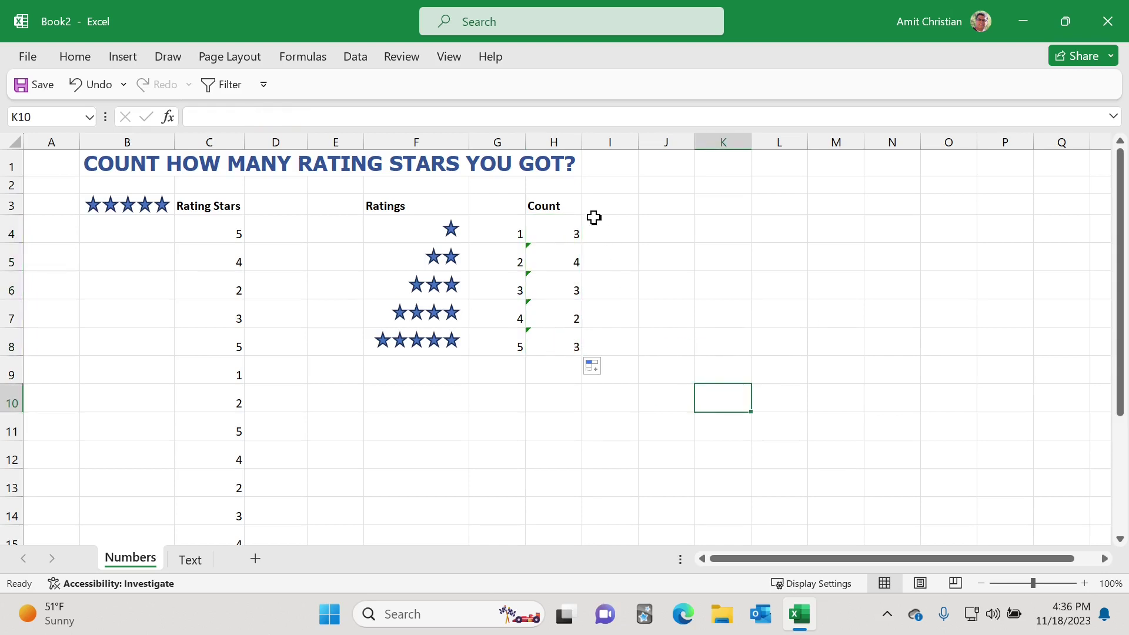
Hide column G containing the rating criteria numbers
click(497, 143)
right_click(499, 149)
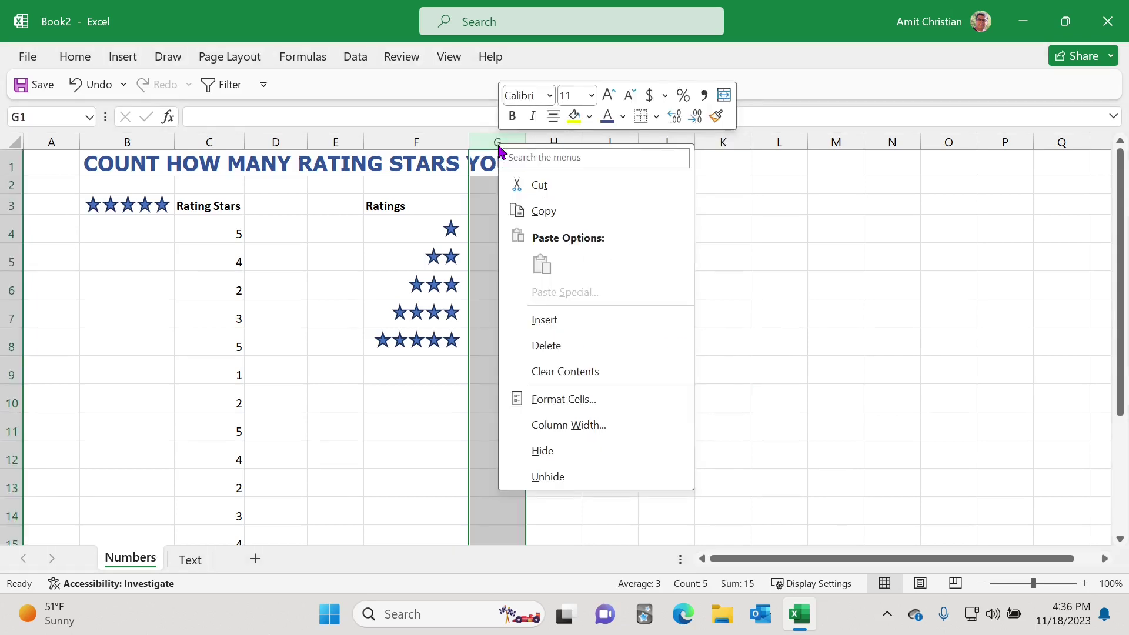
click(580, 453)
click(703, 429)
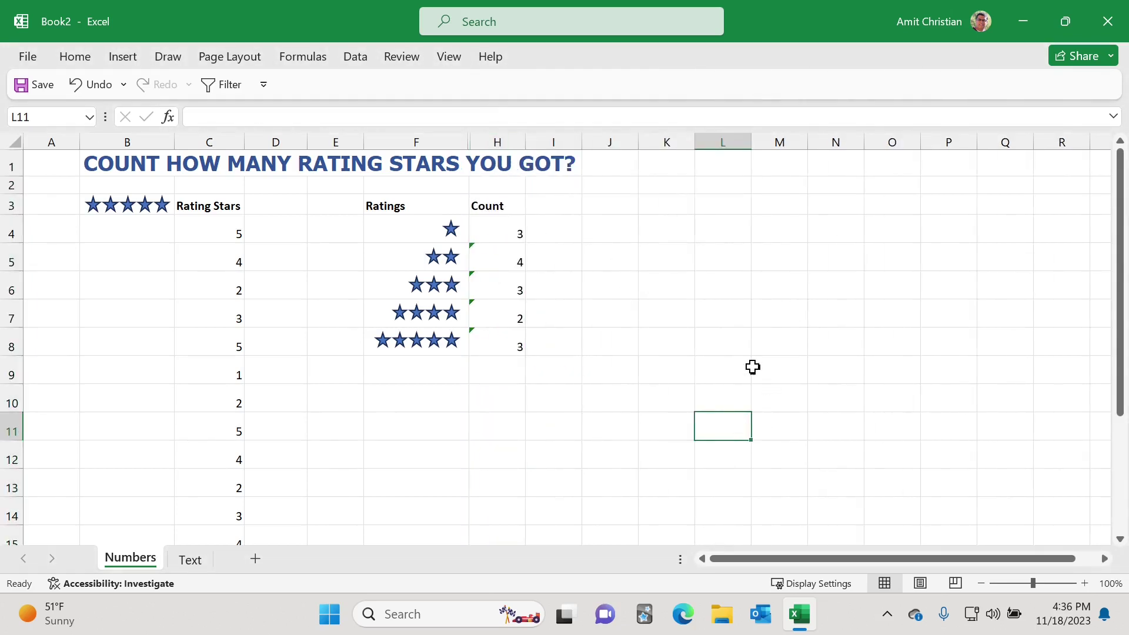
Make the H4:H8 count results bold
drag(517, 237, 512, 337)
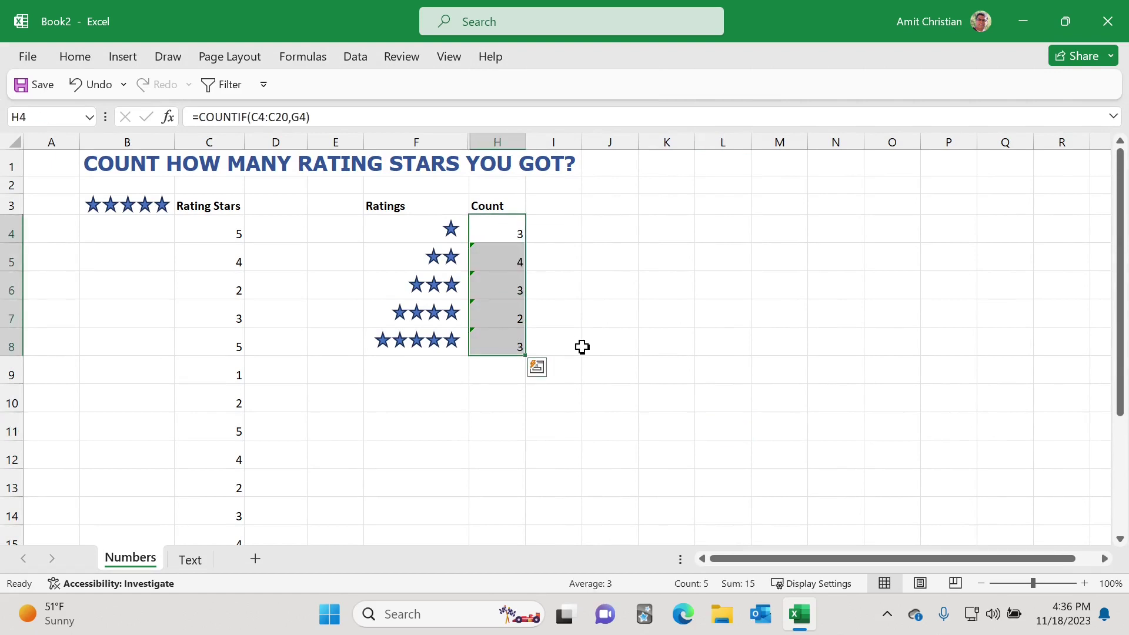
key(ctrl+b)
click(693, 346)
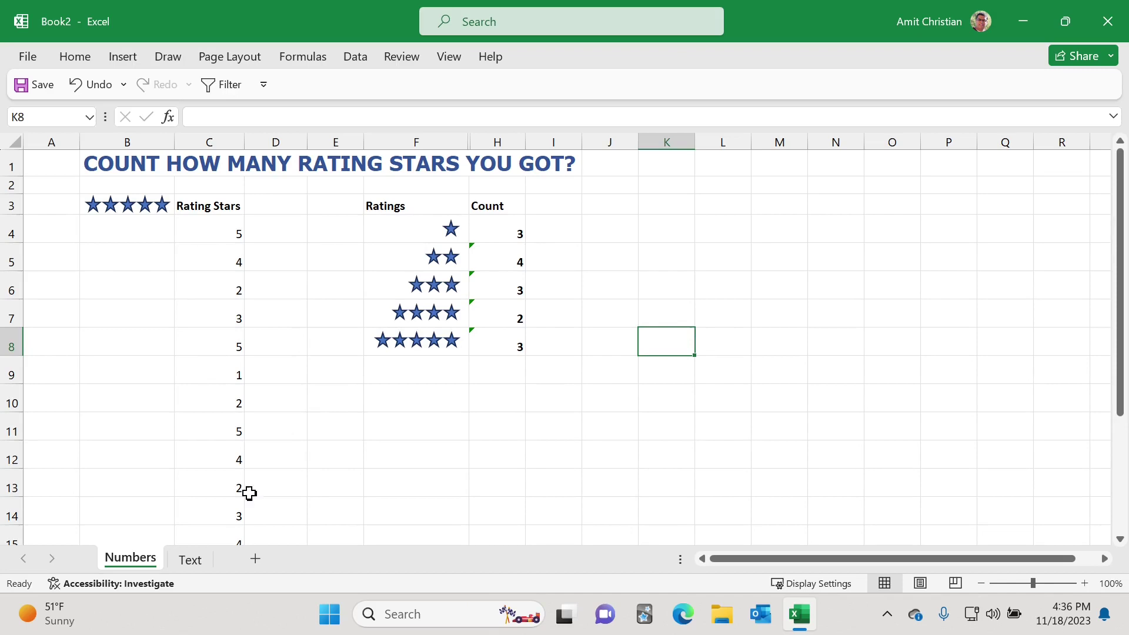
On the Text sheet, delete the old fruits and counts in G3:H7
click(190, 559)
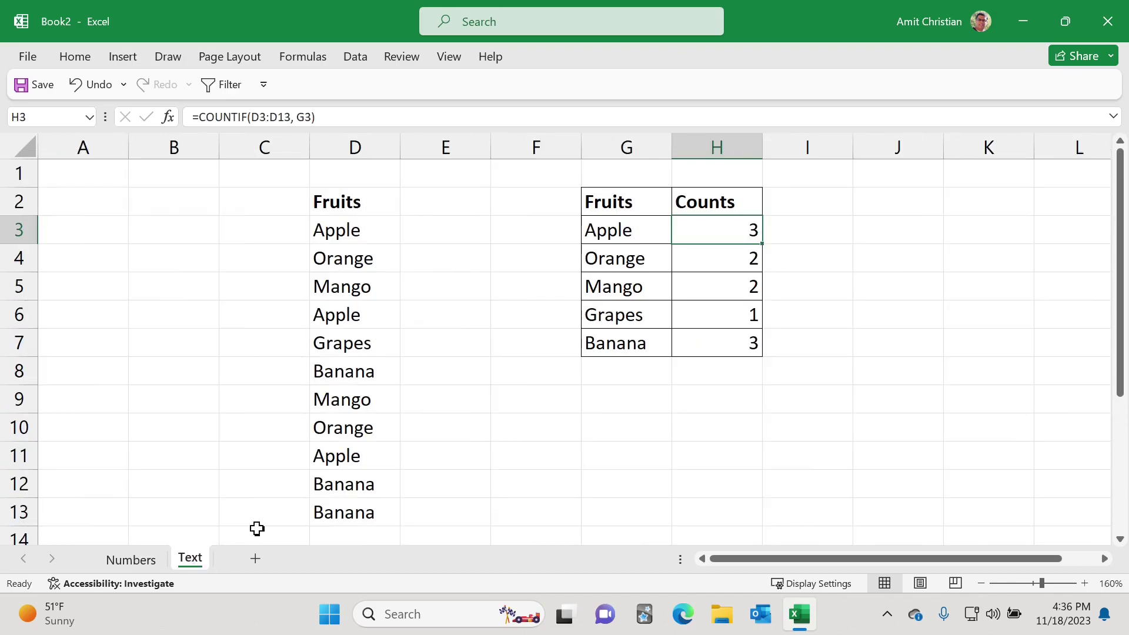
click(337, 203)
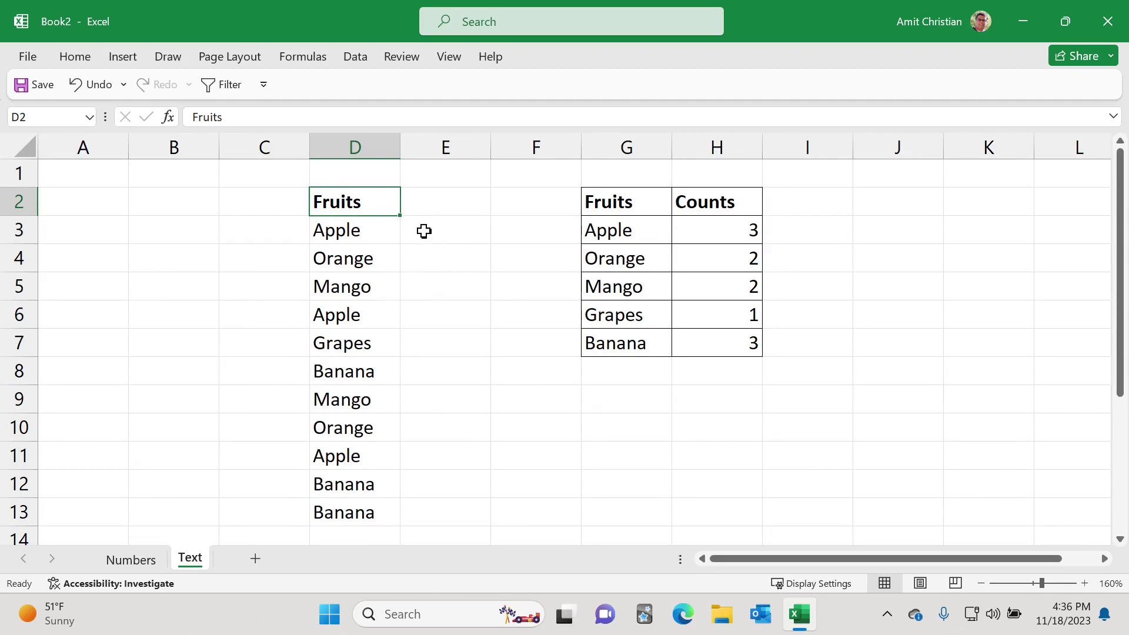
drag(617, 228, 698, 348)
key(Delete)
click(735, 434)
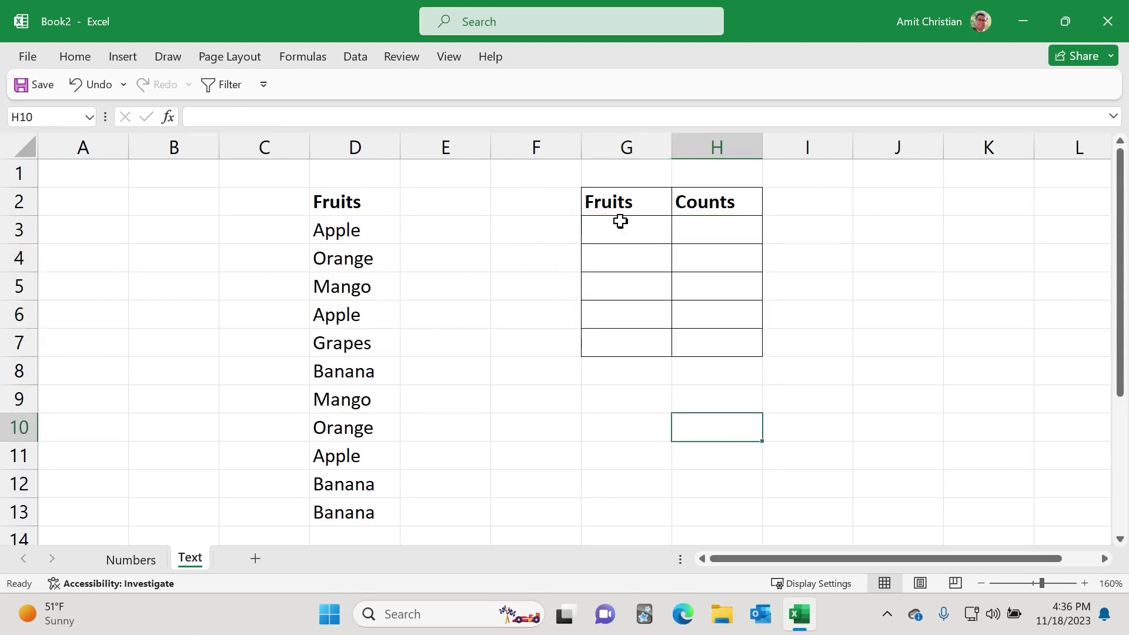
click(620, 221)
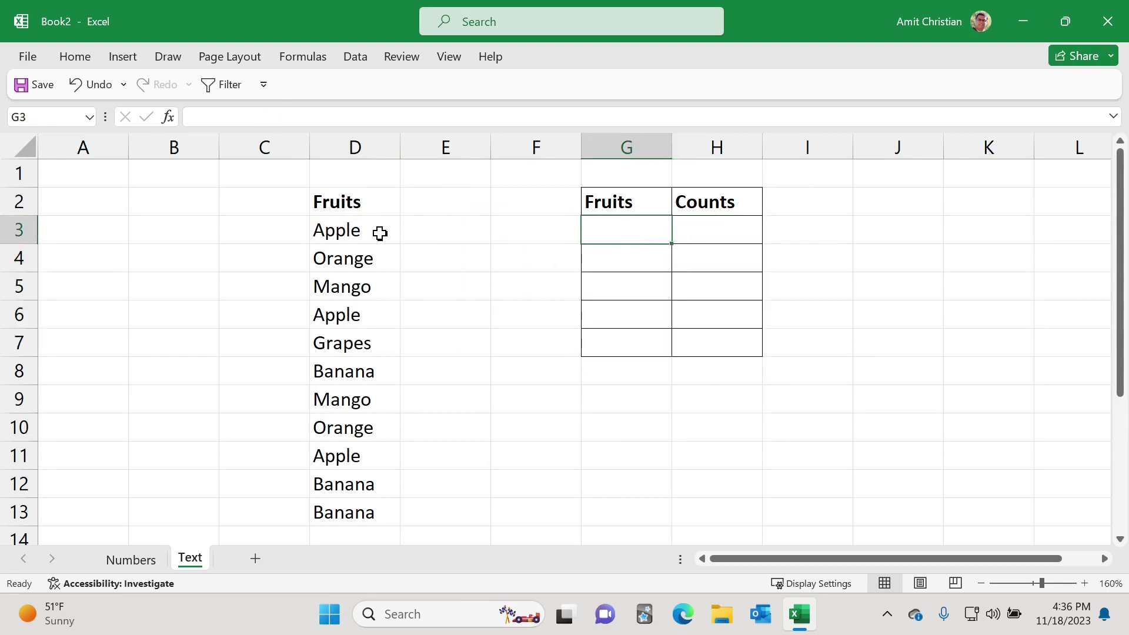
click(147, 563)
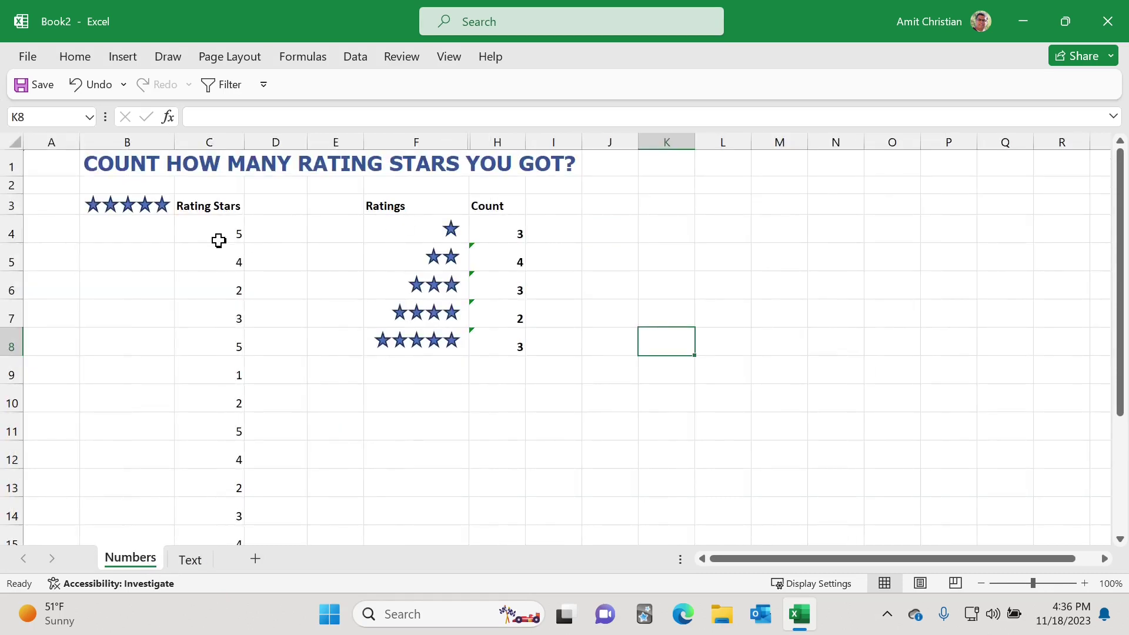
click(193, 561)
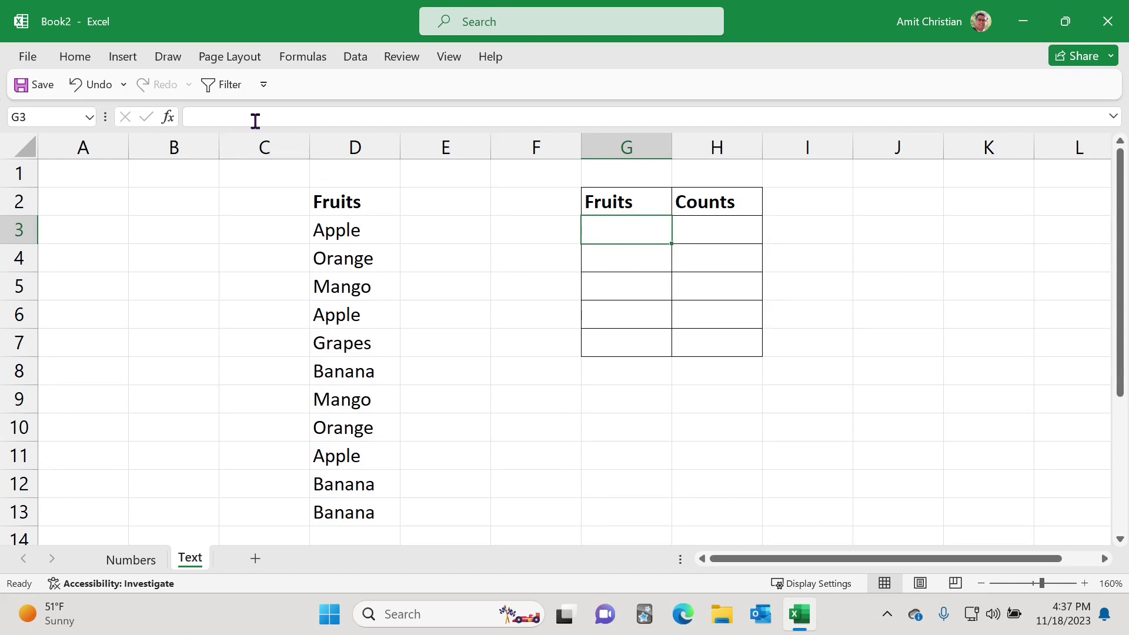
Enter =UNIQUE(D3:D13) in G3, spilling Apple, Orange, Mango, Grapes and Banana
text(=unique)
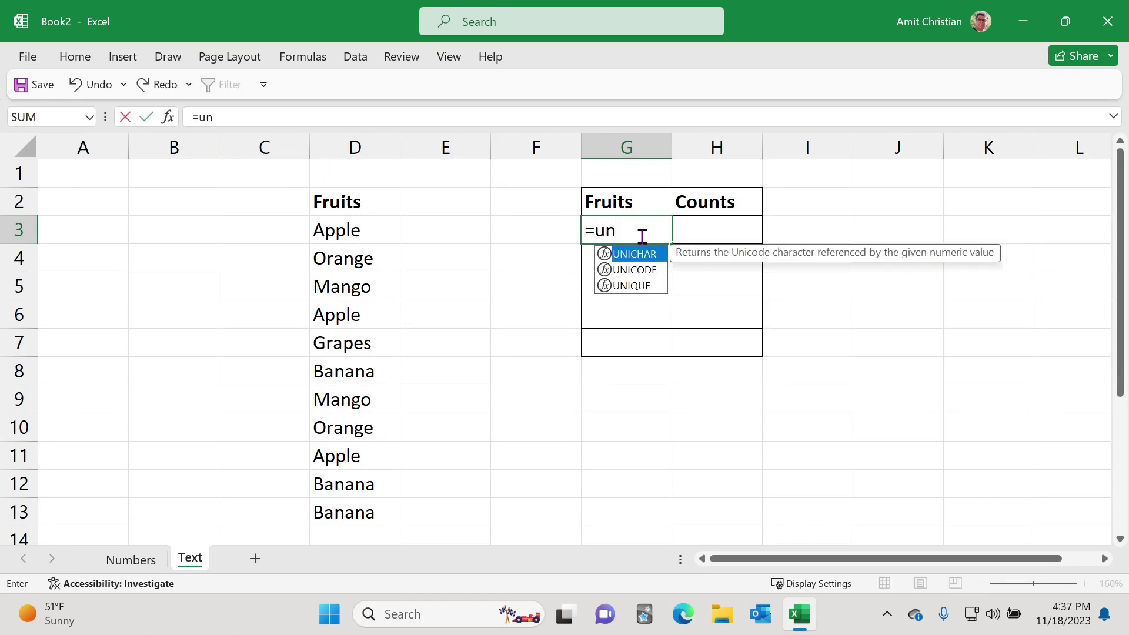
key(Tab)
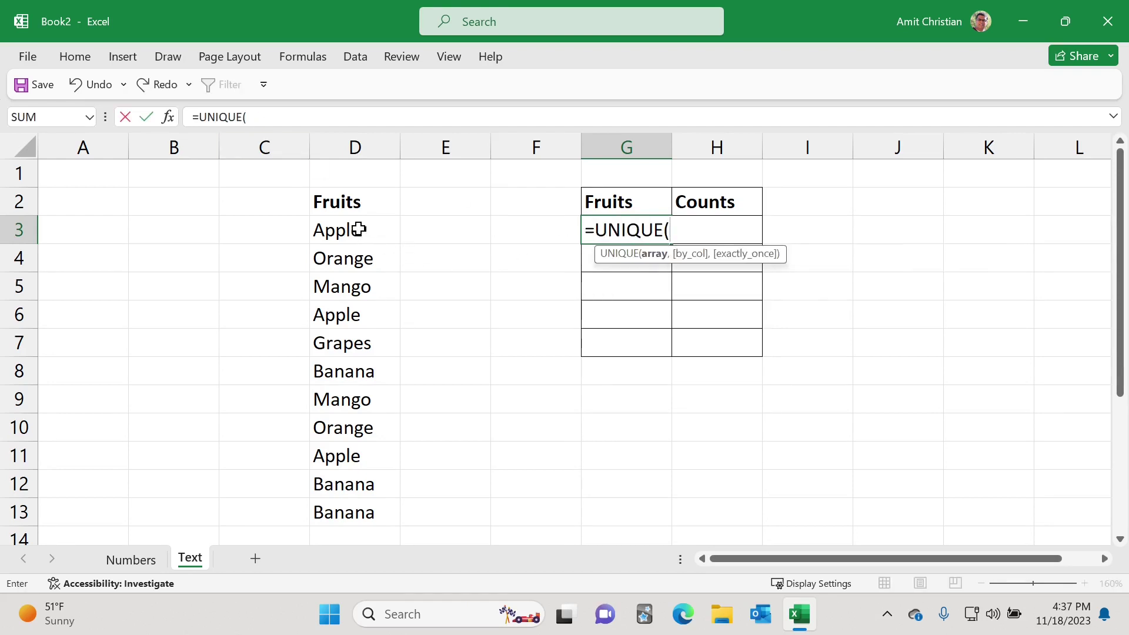
drag(360, 228, 364, 507)
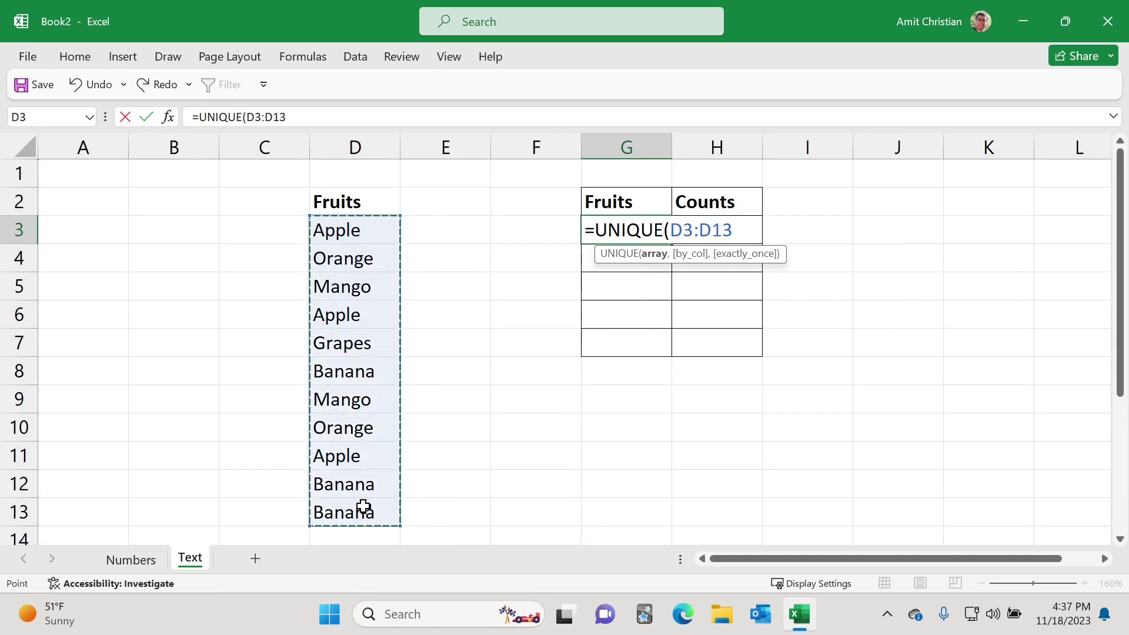
text())
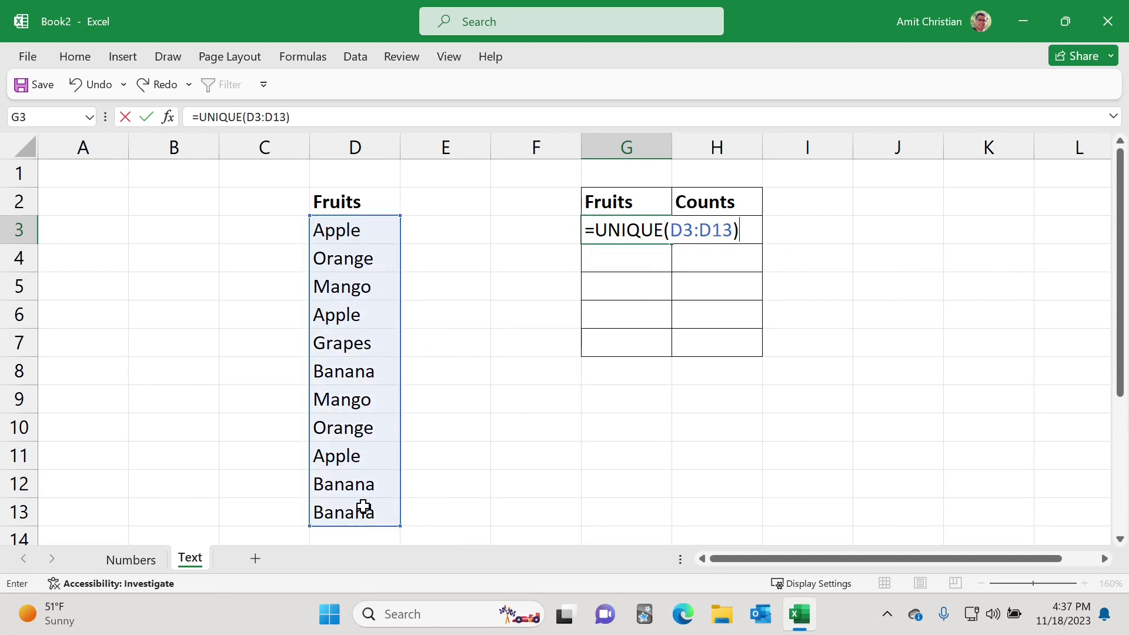
key(Return)
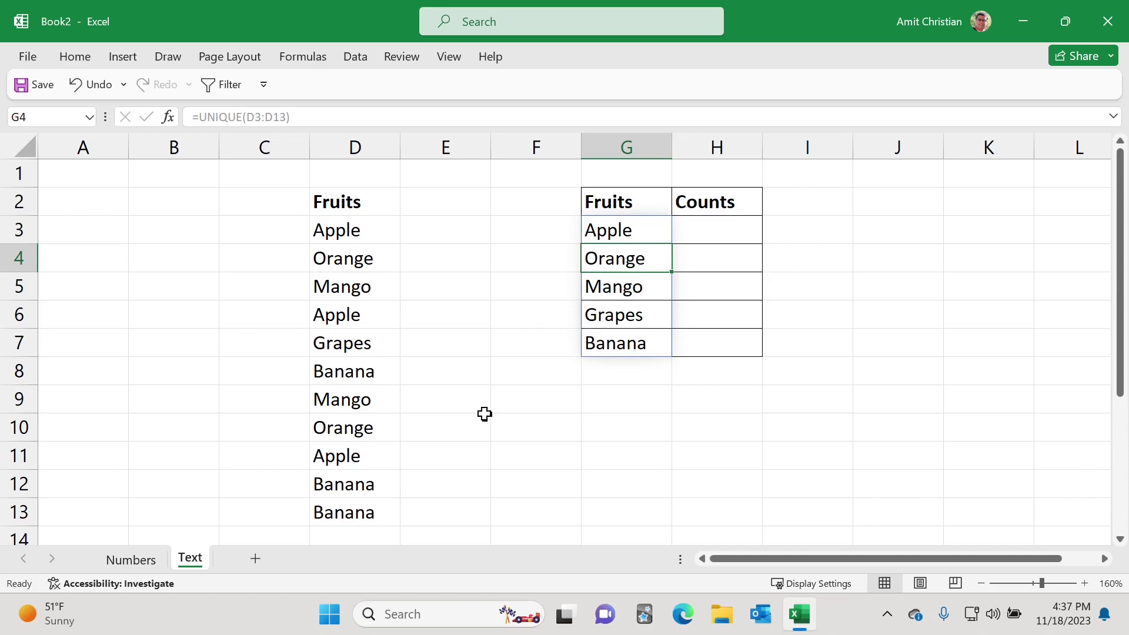
Enter =COUNTIF(D3:D13, G3) in H3, giving Apple's count of 3
click(718, 233)
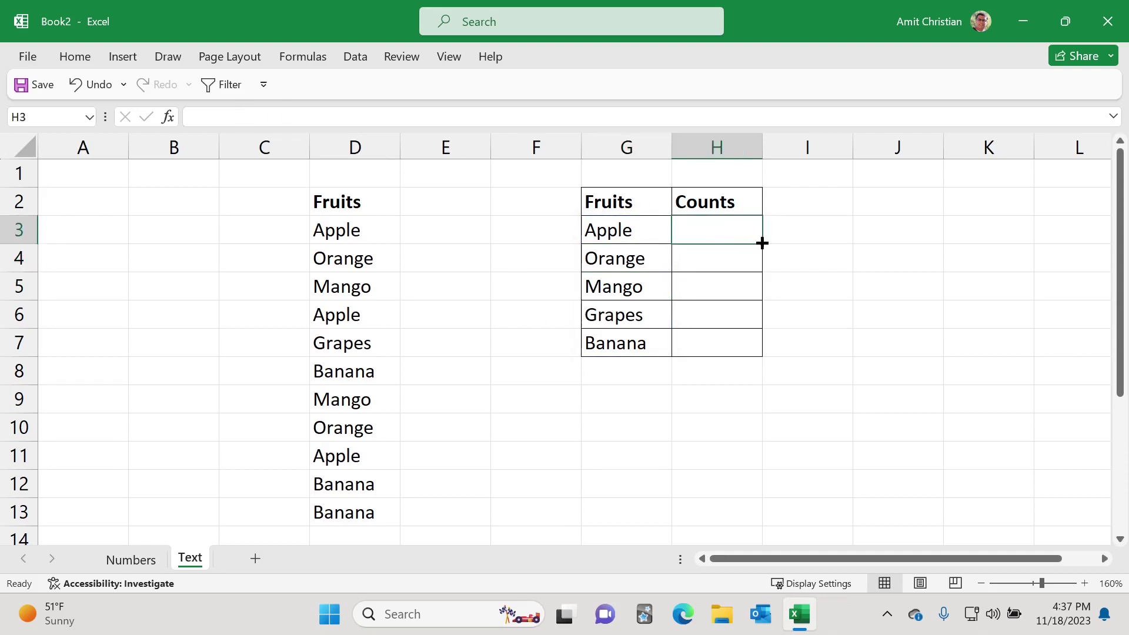
text(=co)
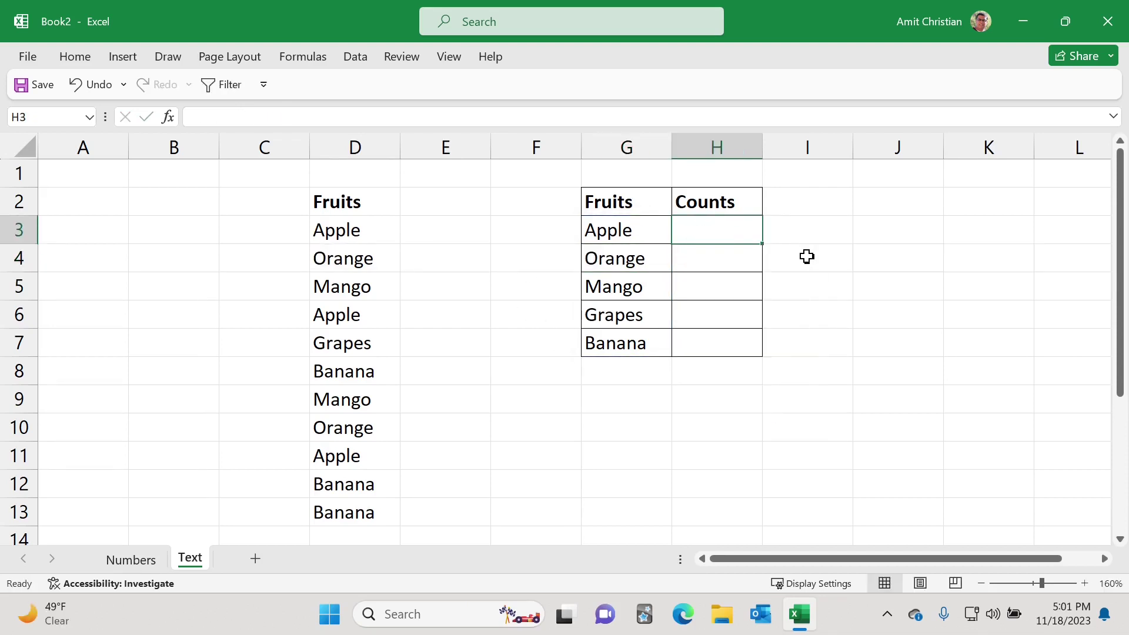
text(=coun)
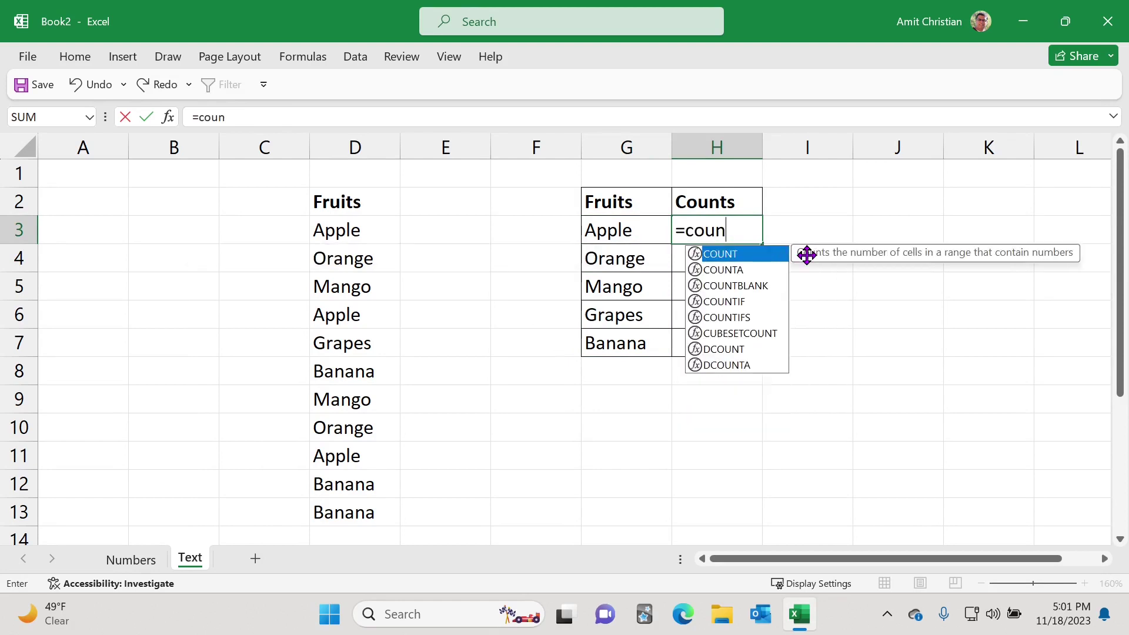
text(tif)
key(Tab)
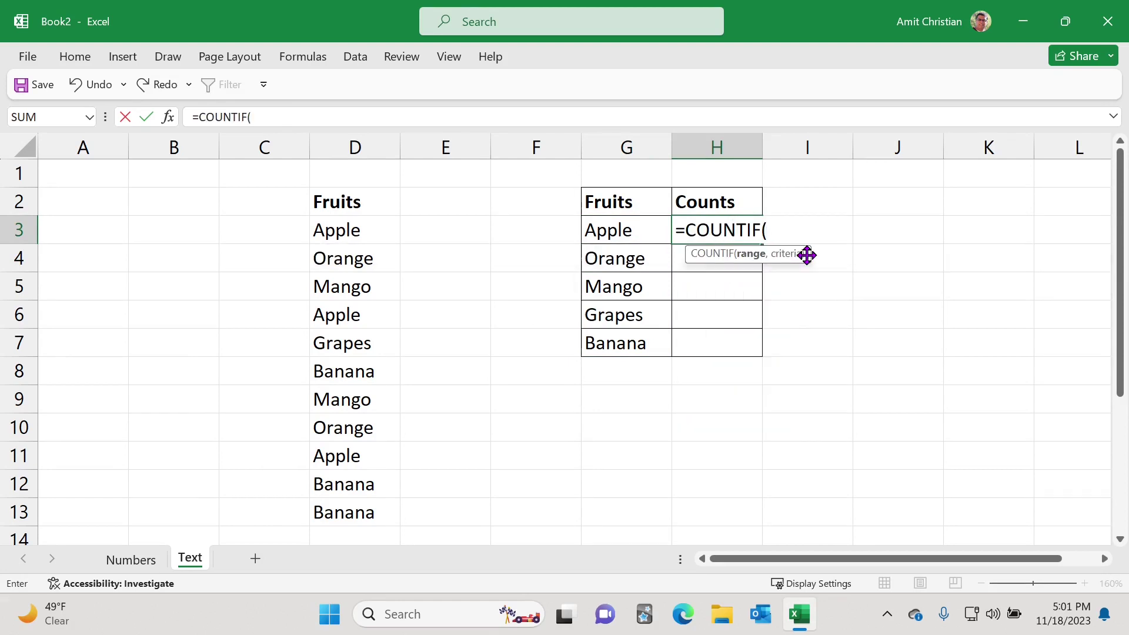
drag(360, 235, 356, 507)
text(,)
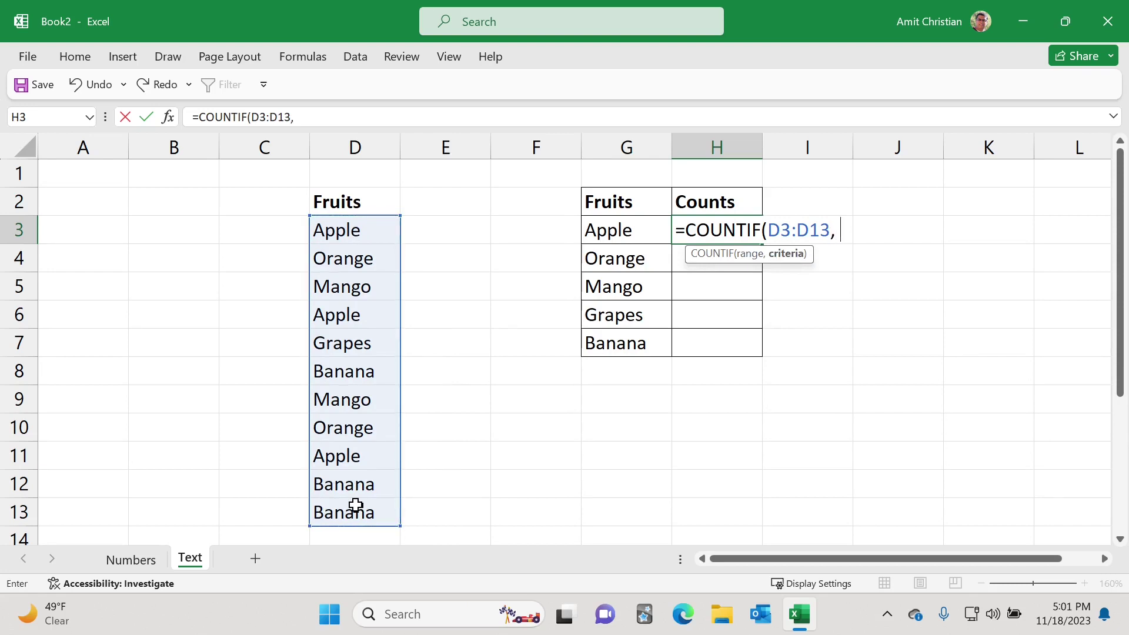
click(631, 233)
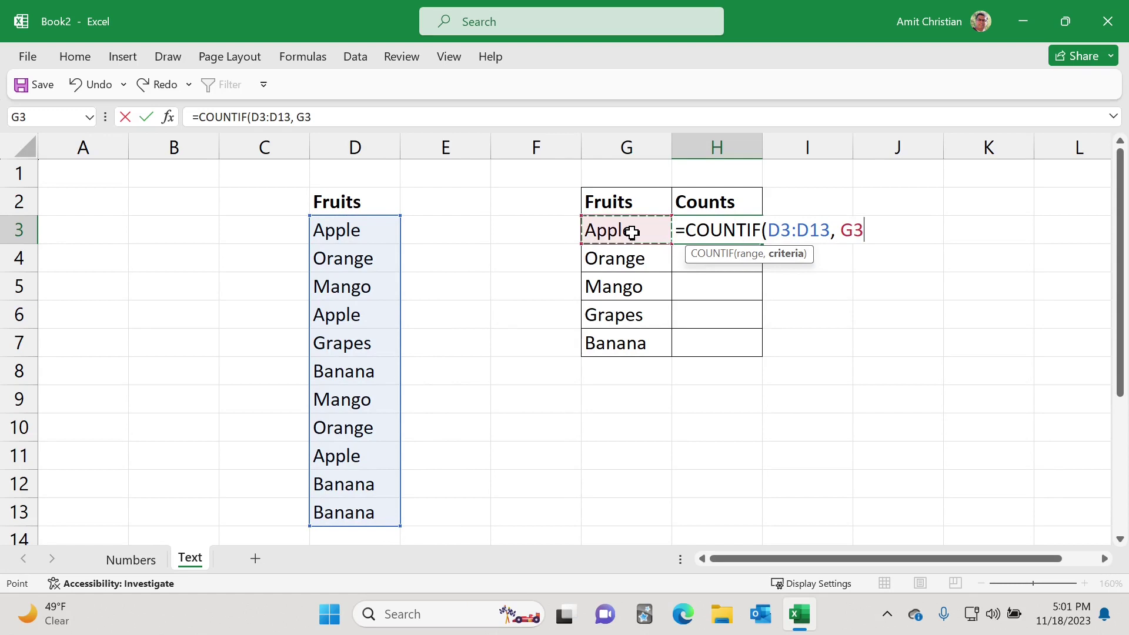
text())
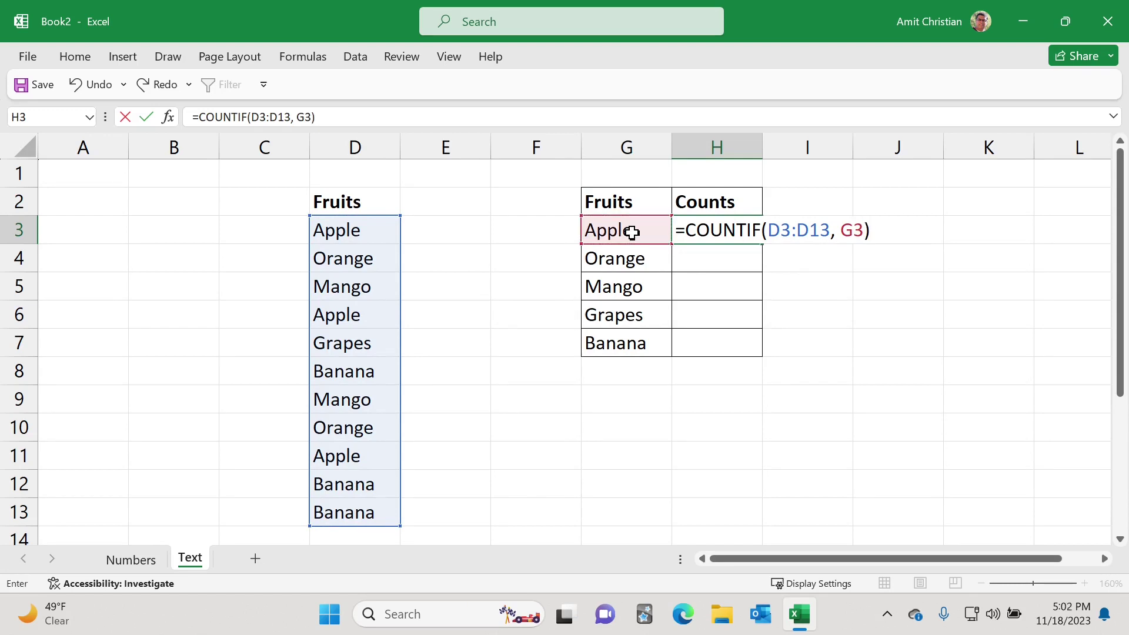
key(Return)
click(727, 226)
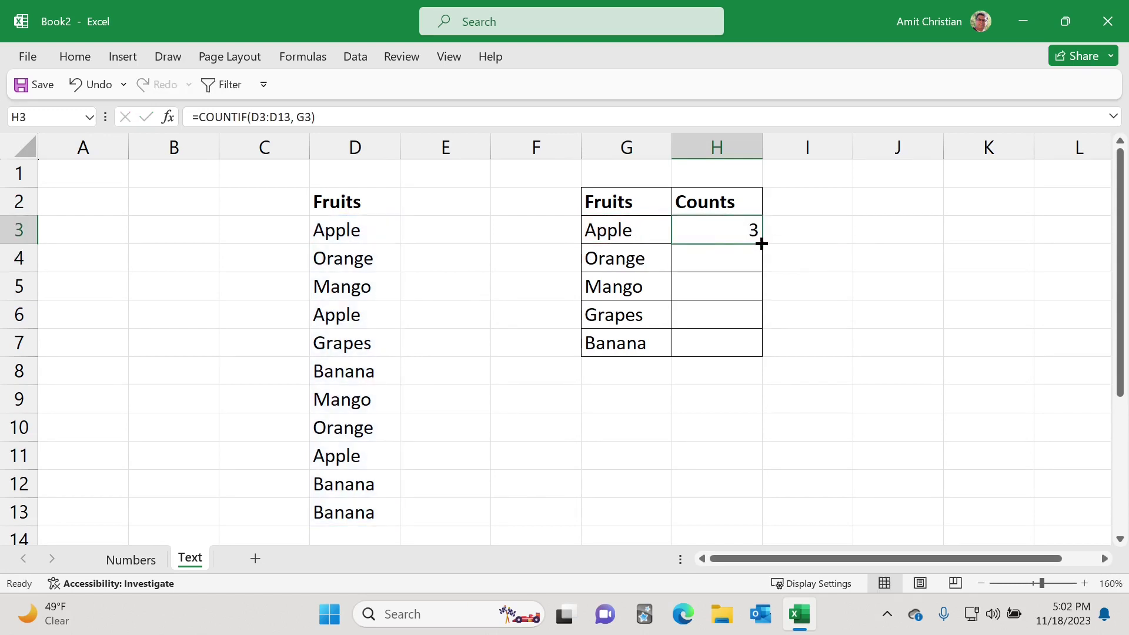
Fill the H3 count formula down to H7, then return to the Text sheet via Numbers
drag(760, 241, 758, 350)
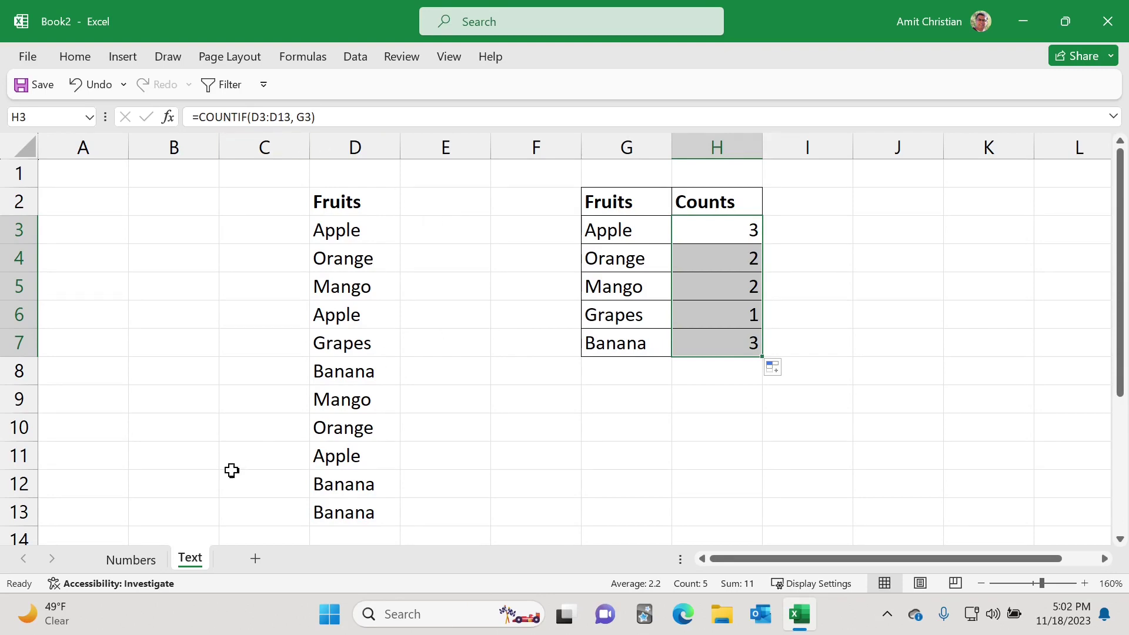
click(131, 562)
click(188, 564)
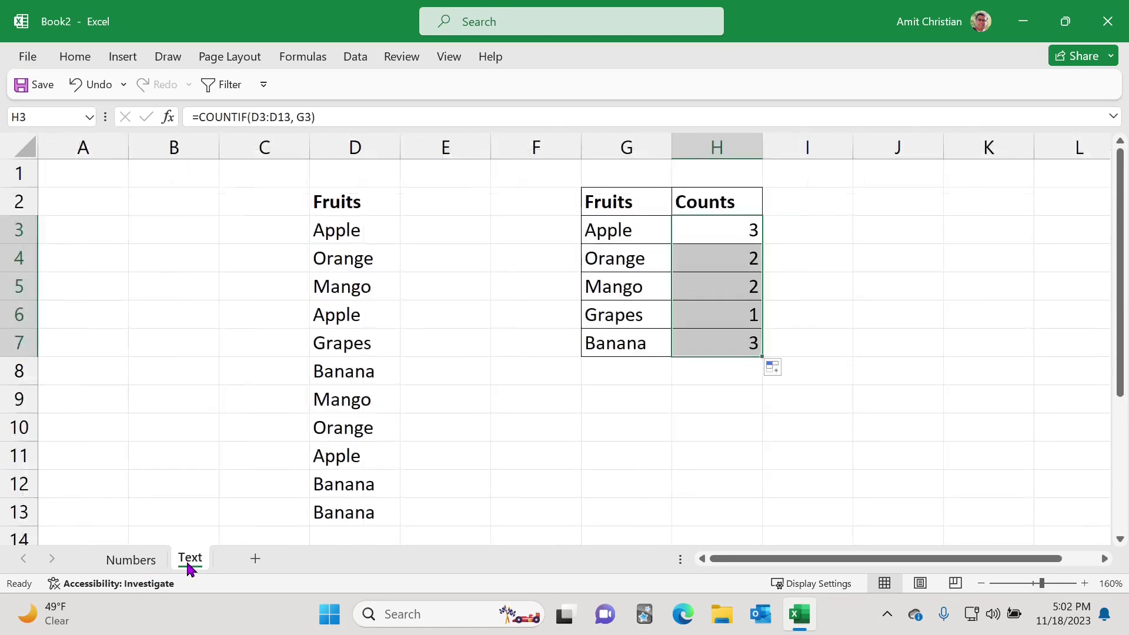